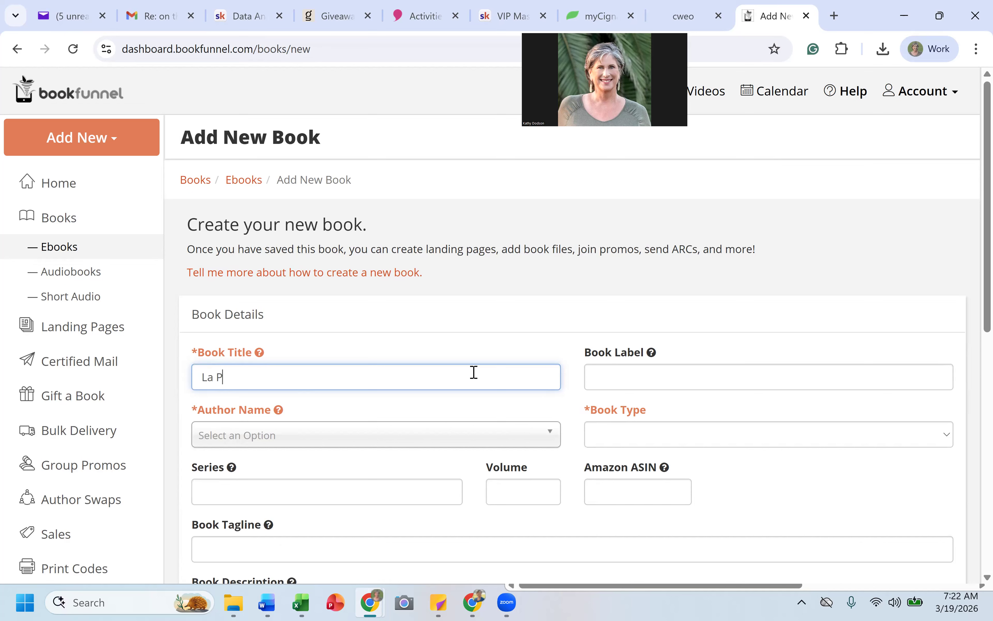
# Step: Fill in the required book details: title La Paloma, the first listed author, and book type Novella
pyautogui.write('oma')
pyautogui.press('Tab')
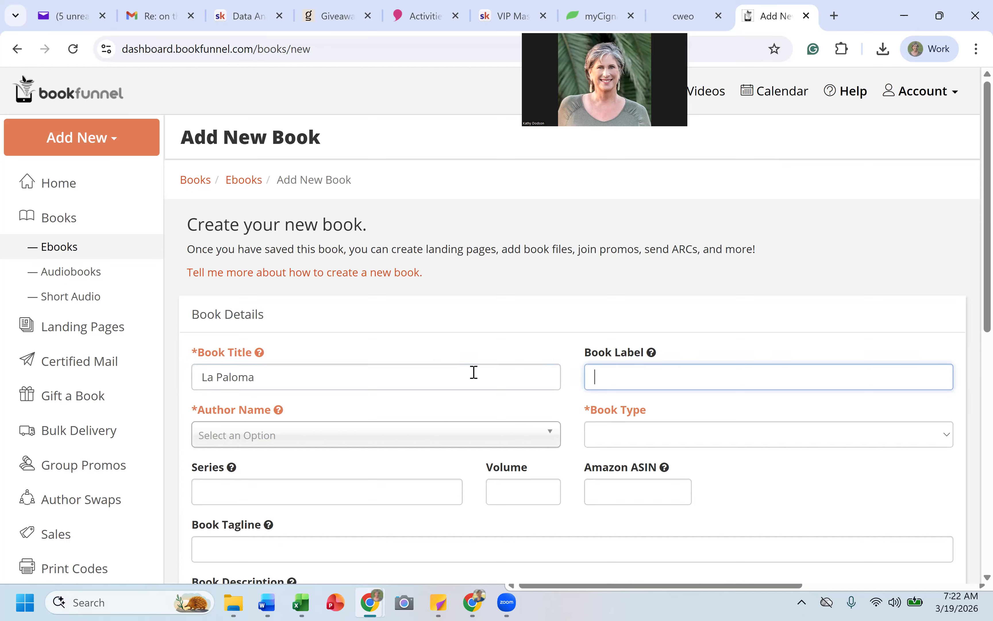
pyautogui.press('Tab')
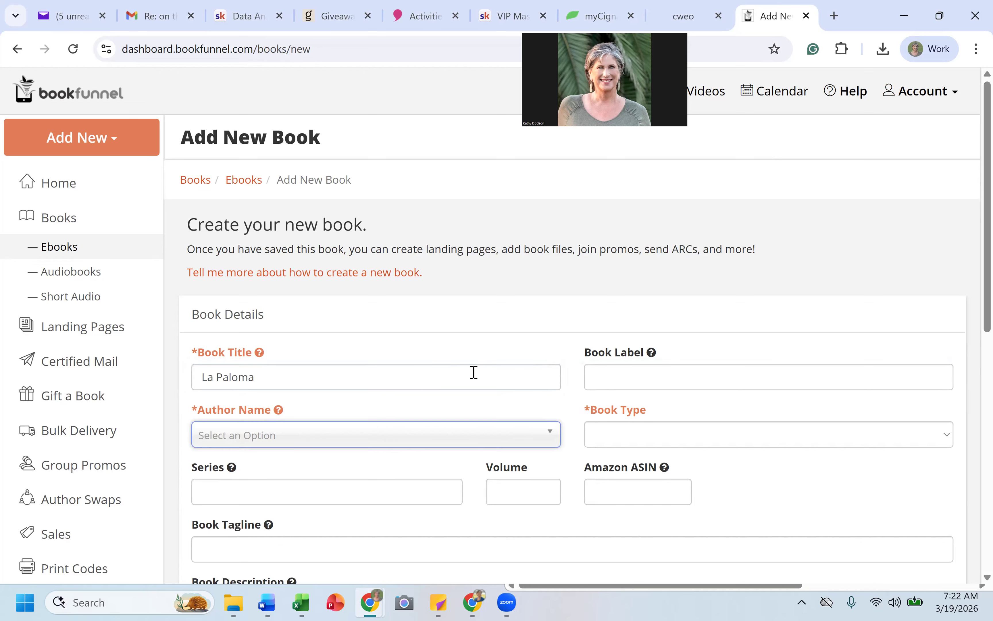
pyautogui.click(481, 440)
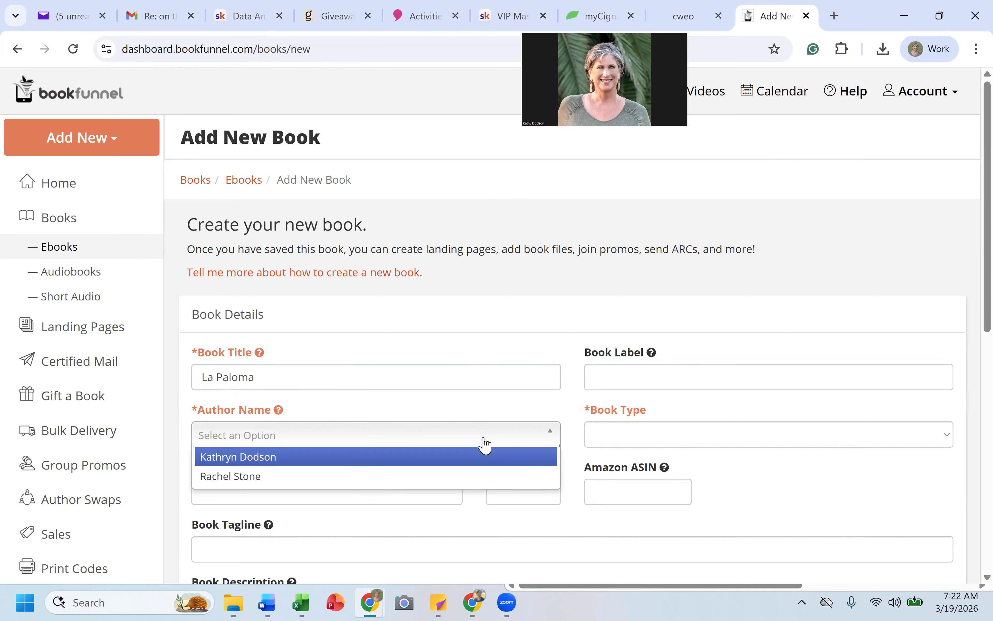
pyautogui.click(479, 460)
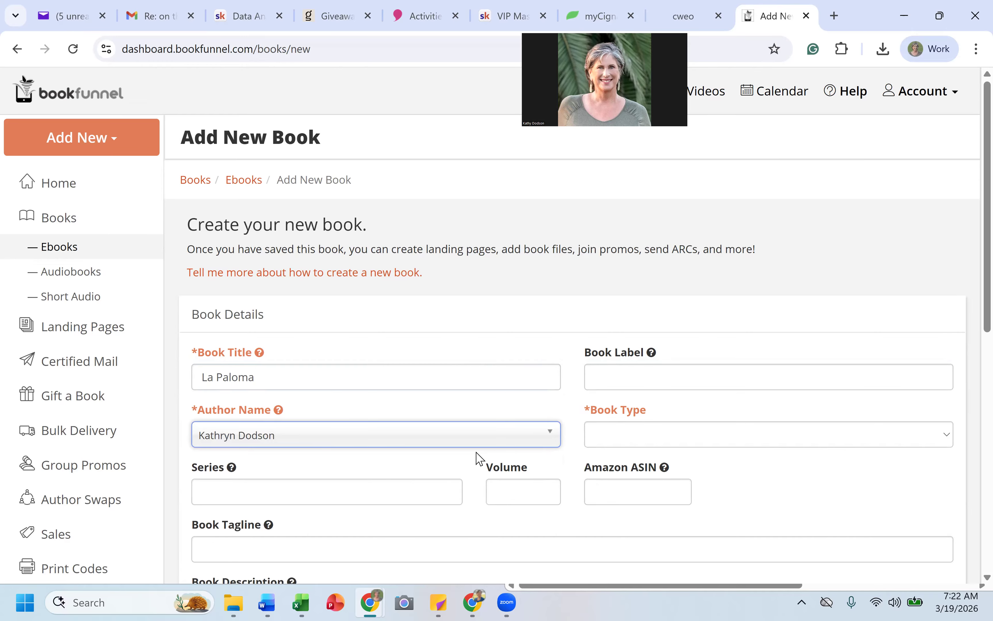
pyautogui.click(655, 444)
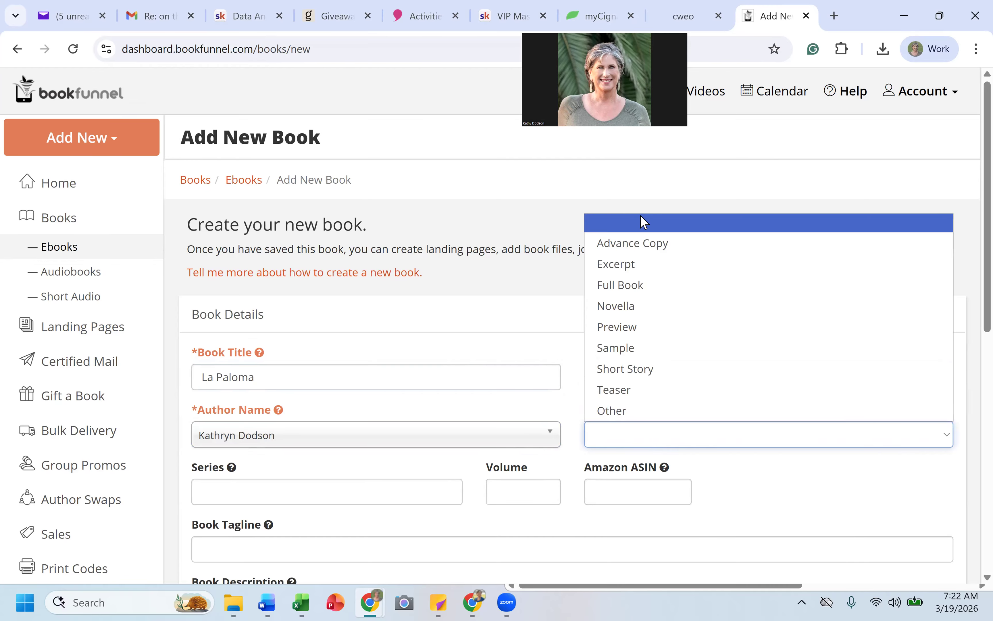
pyautogui.click(650, 309)
# Step: Set the series to A Jessica Watts Southwest Suspense Novel and the volume to 0
pyautogui.scroll(-5, 523, 374)
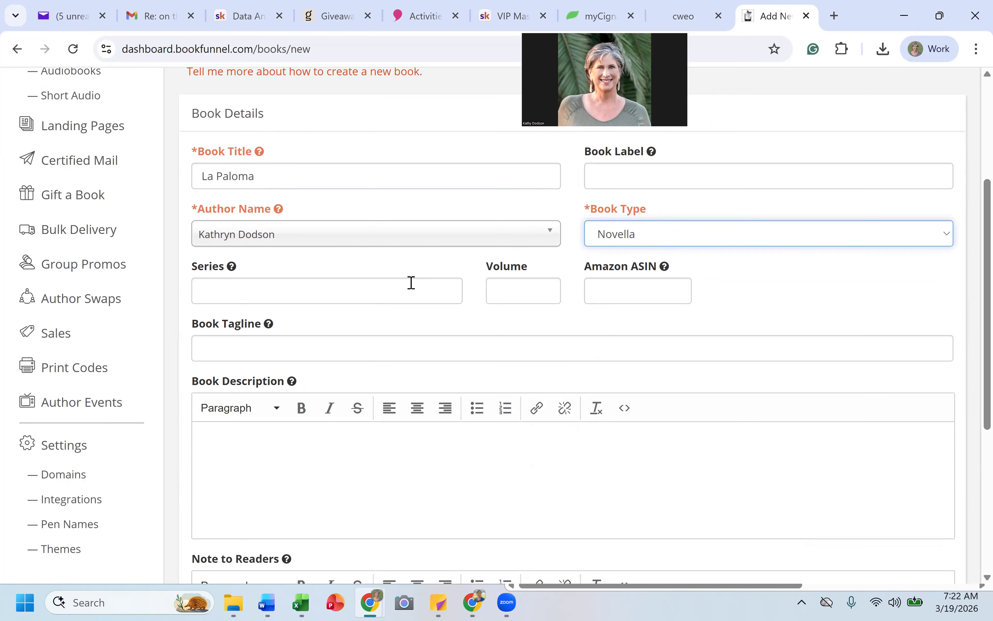
pyautogui.click(392, 298)
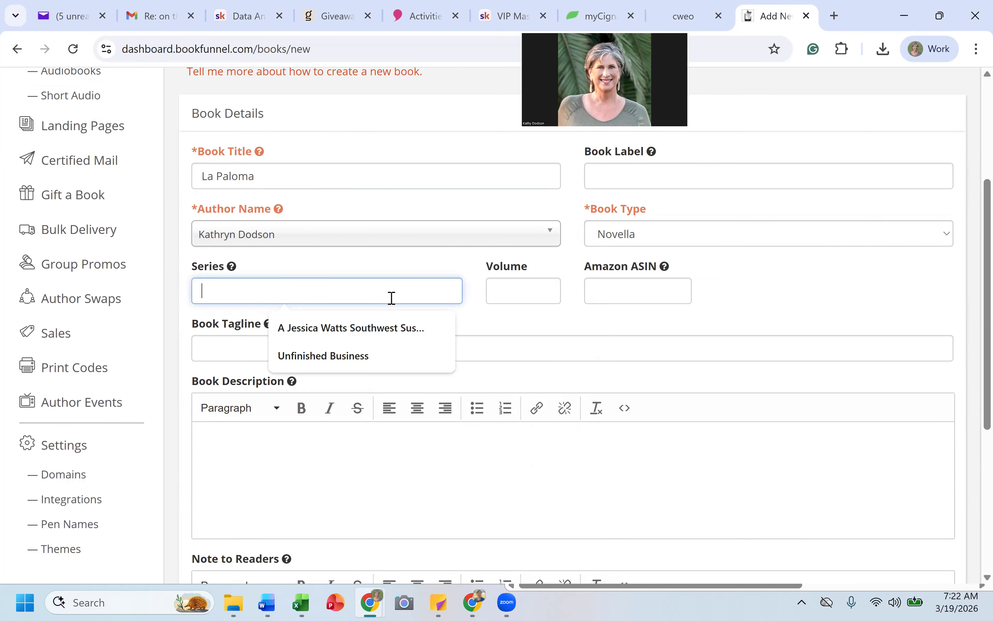
pyautogui.click(375, 333)
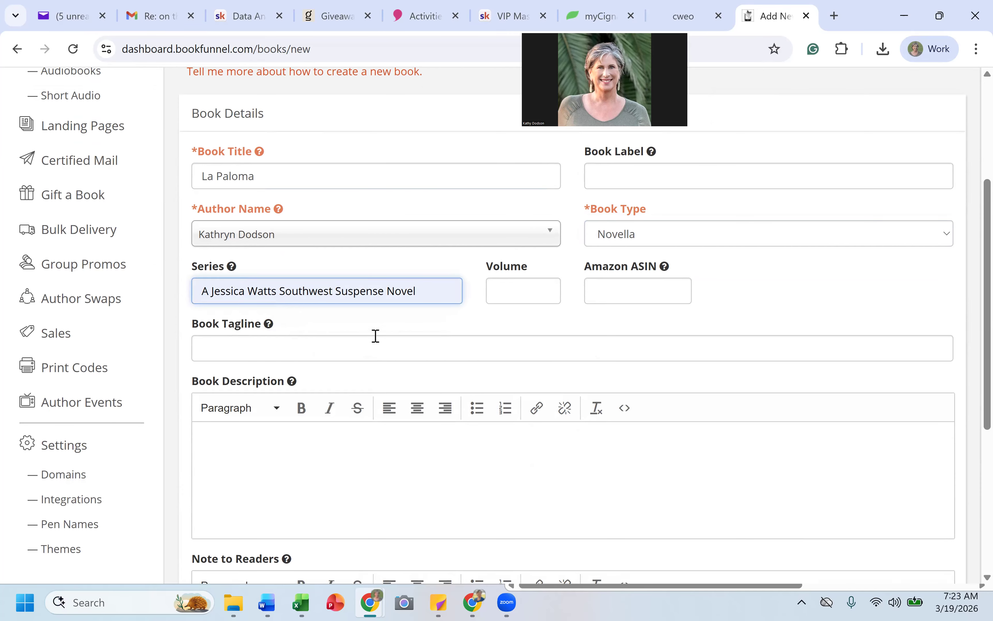
pyautogui.click(501, 292)
pyautogui.write('0')
pyautogui.press('Tab')
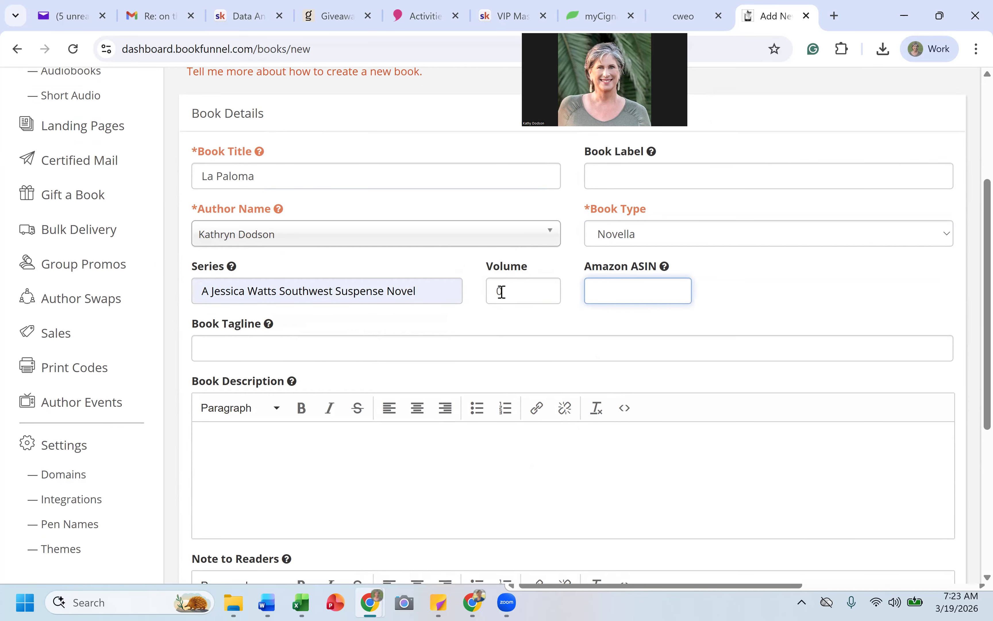
# Step: Enter the book description "A prequel to the Jessica Watts Southwest Suspense Series."
pyautogui.click(348, 346)
pyautogui.click(236, 490)
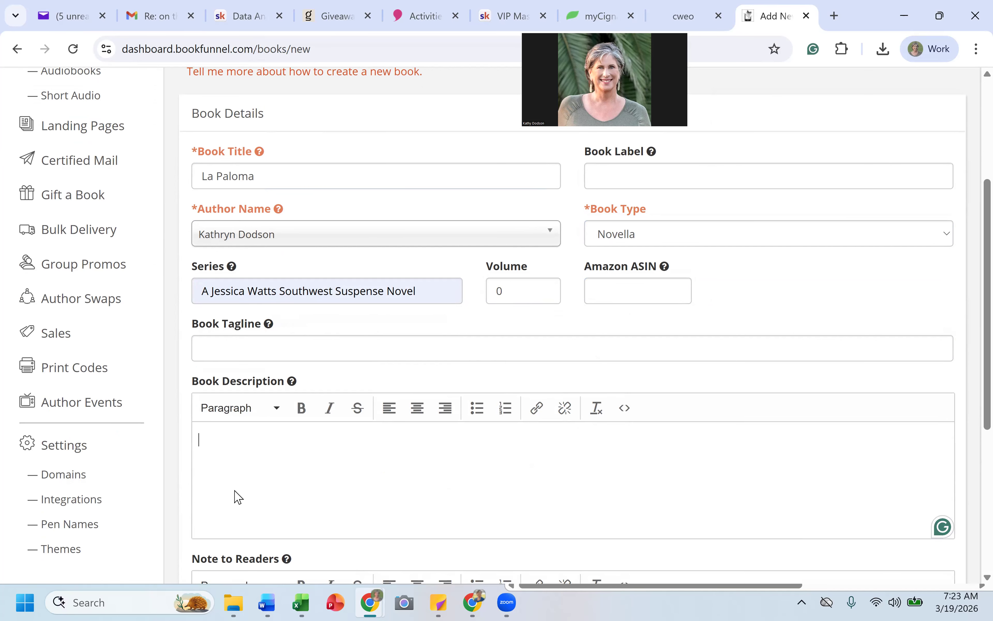
pyautogui.scroll(-3, 236, 491)
pyautogui.scroll(-2, 236, 490)
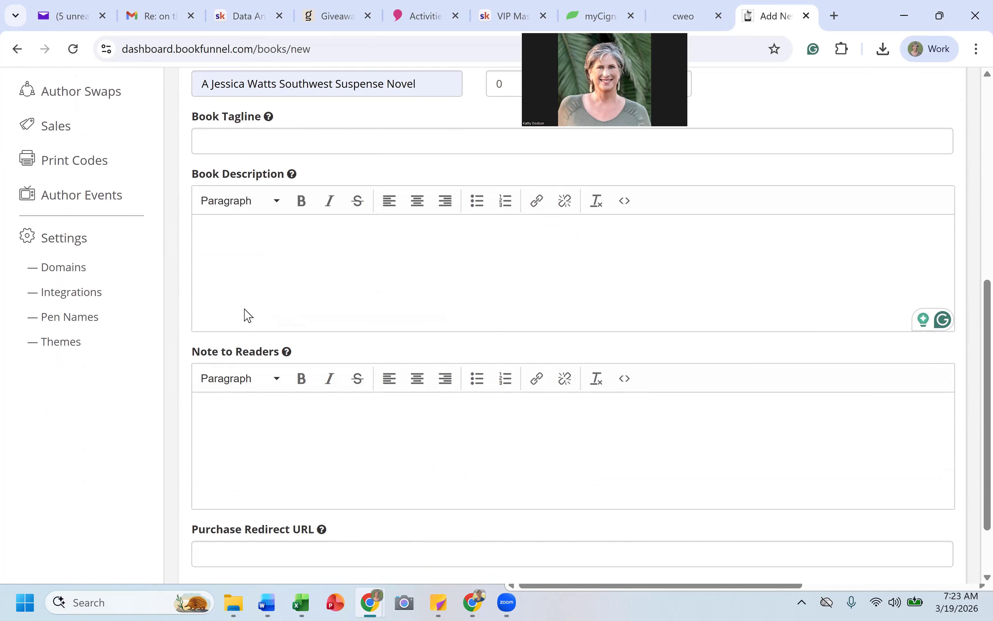
pyautogui.scroll(-2, 245, 309)
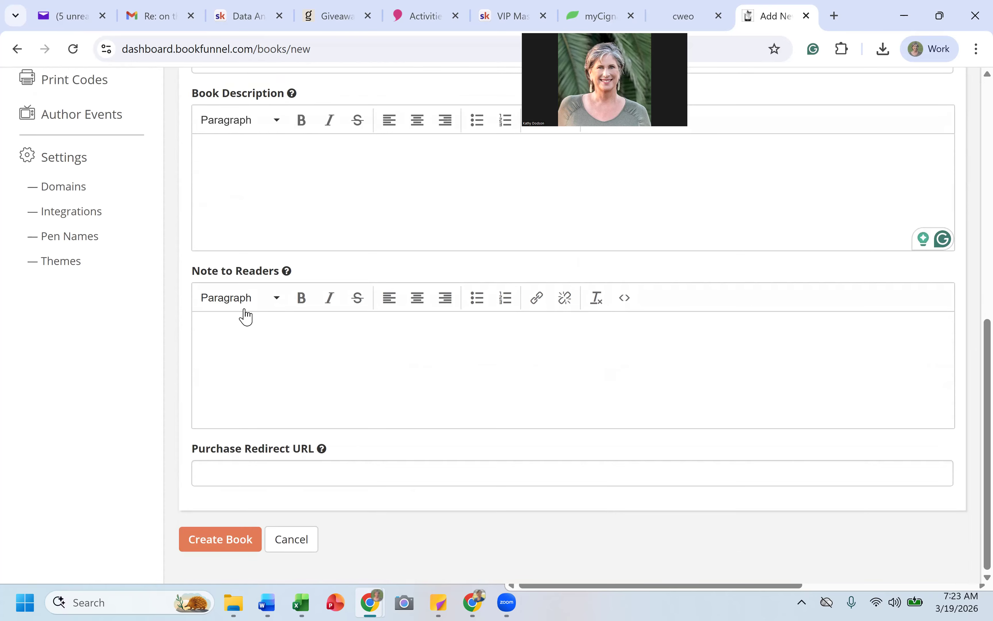
pyautogui.scroll(1, 247, 316)
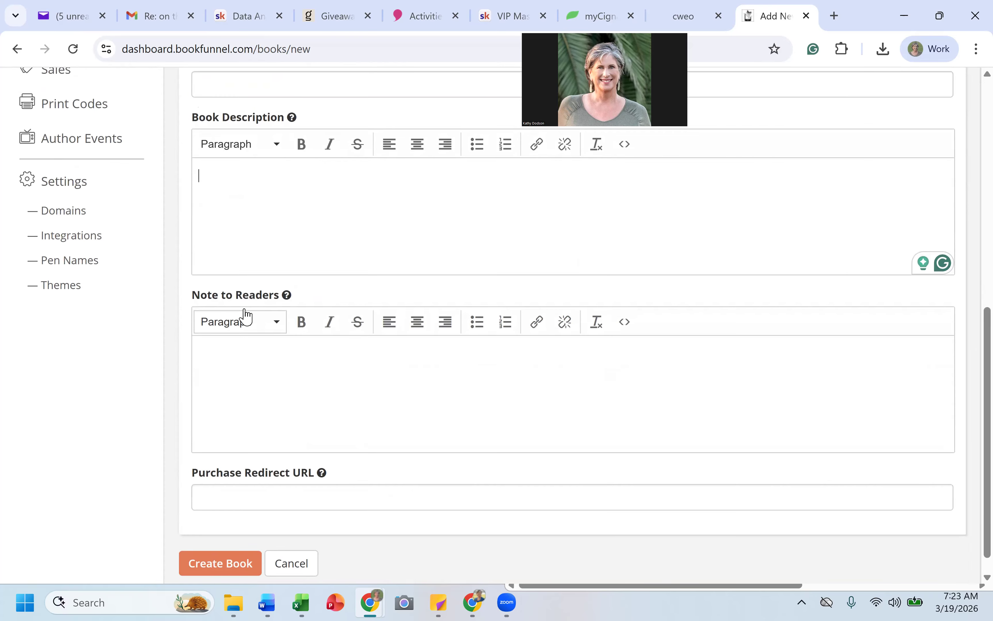
pyautogui.scroll(4, 246, 317)
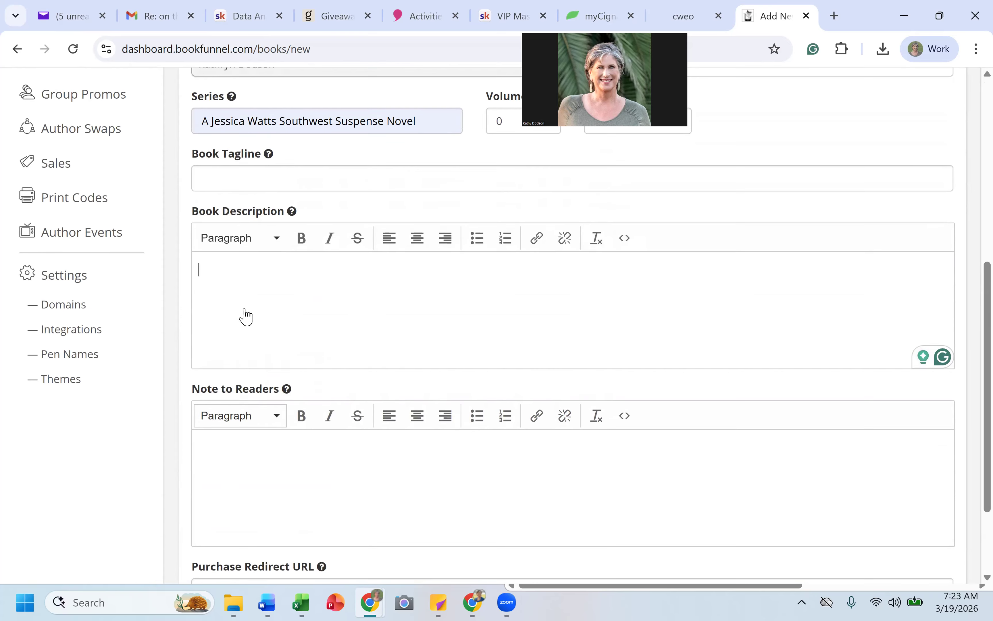
pyautogui.scroll(-2, 245, 310)
pyautogui.scroll(1, 245, 310)
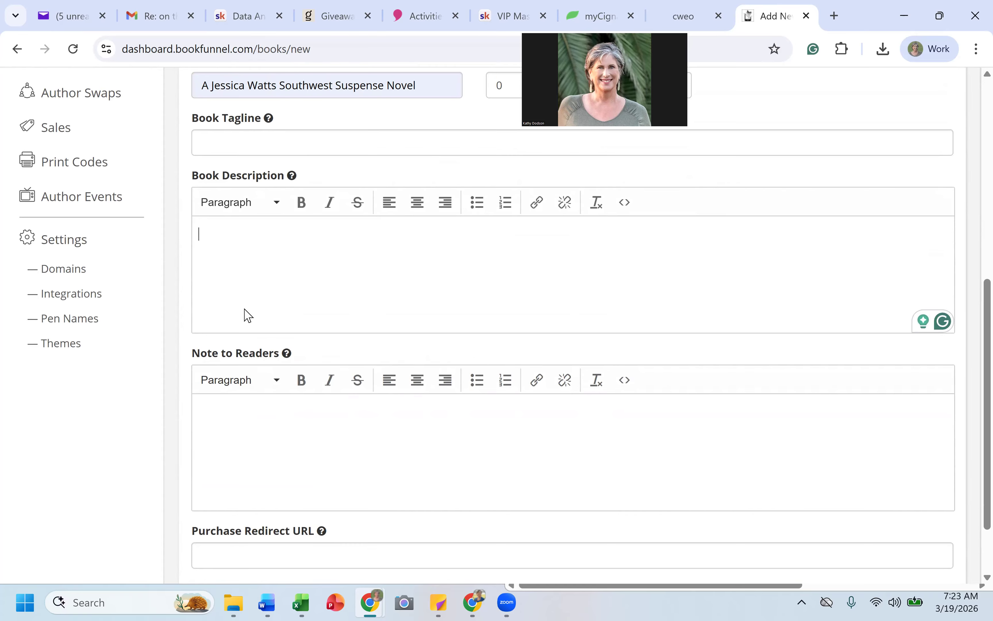
pyautogui.write('A prequel to the Jessica Watts Southwest Suspense SErries')
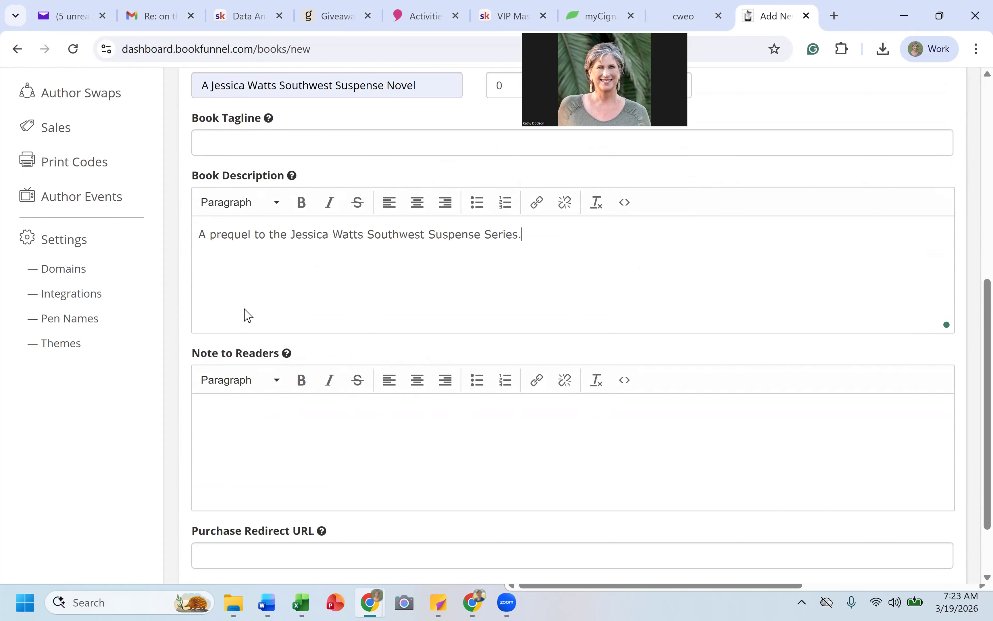
pyautogui.write('.')
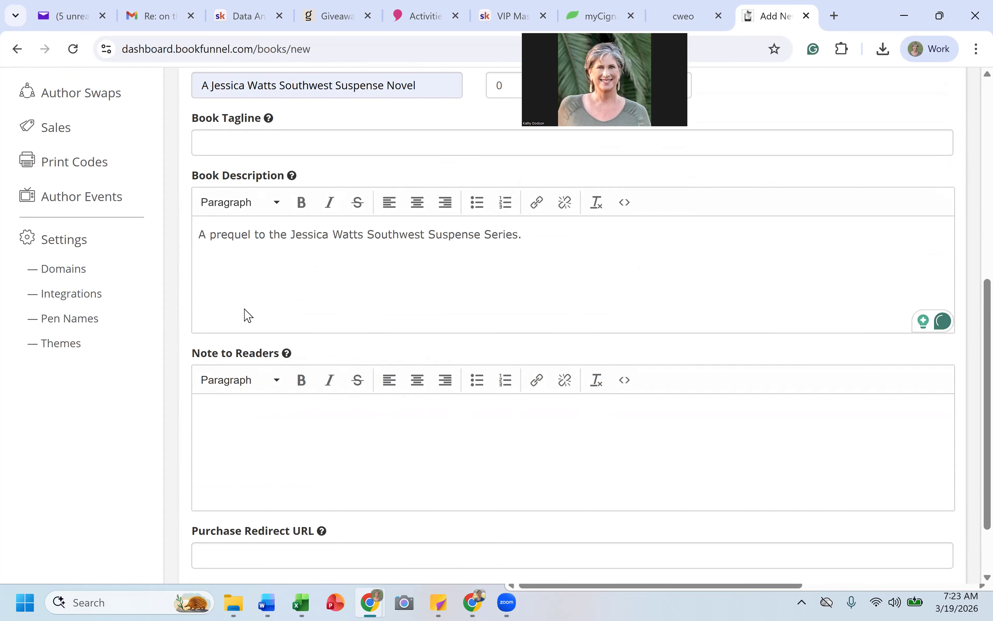
# Step: Create the book from the completed details, leaving the tagline, reader note and purchase redirect URL blank
pyautogui.scroll(-1, 287, 402)
pyautogui.scroll(1, 288, 402)
pyautogui.scroll(6, 233, 348)
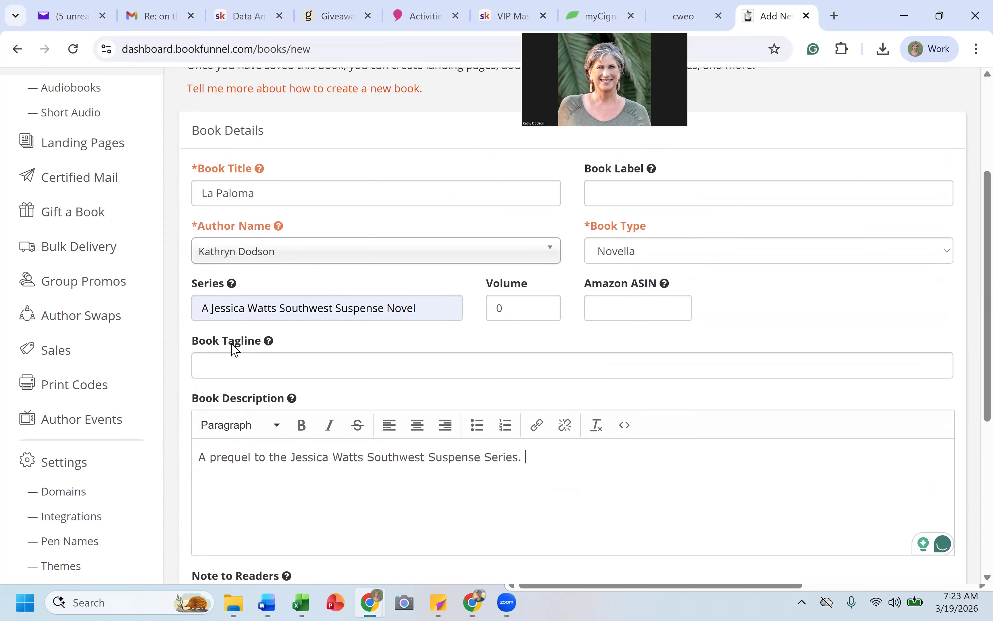
pyautogui.scroll(-6, 232, 348)
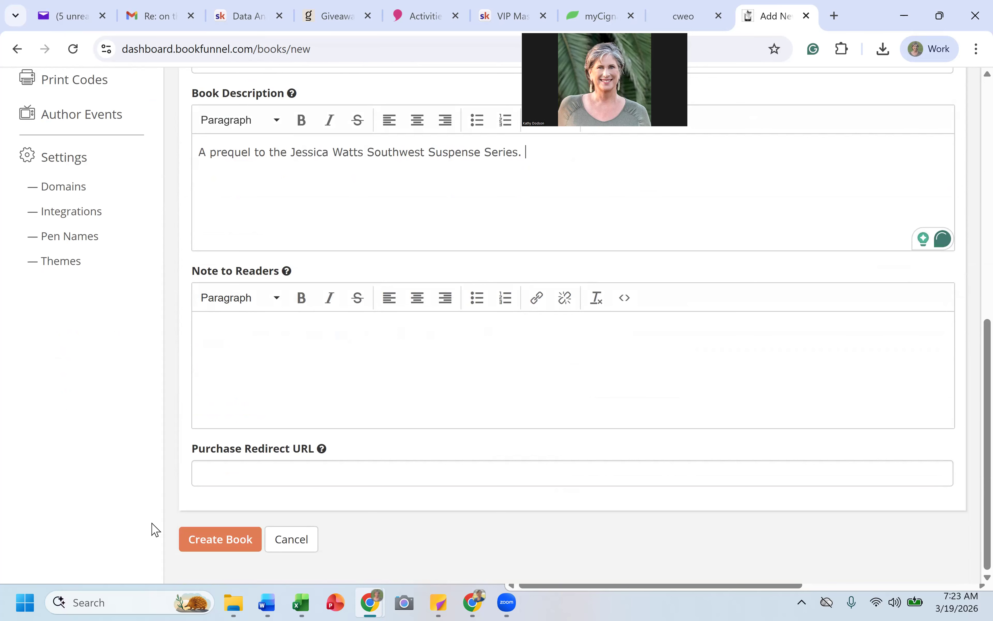
pyautogui.click(197, 541)
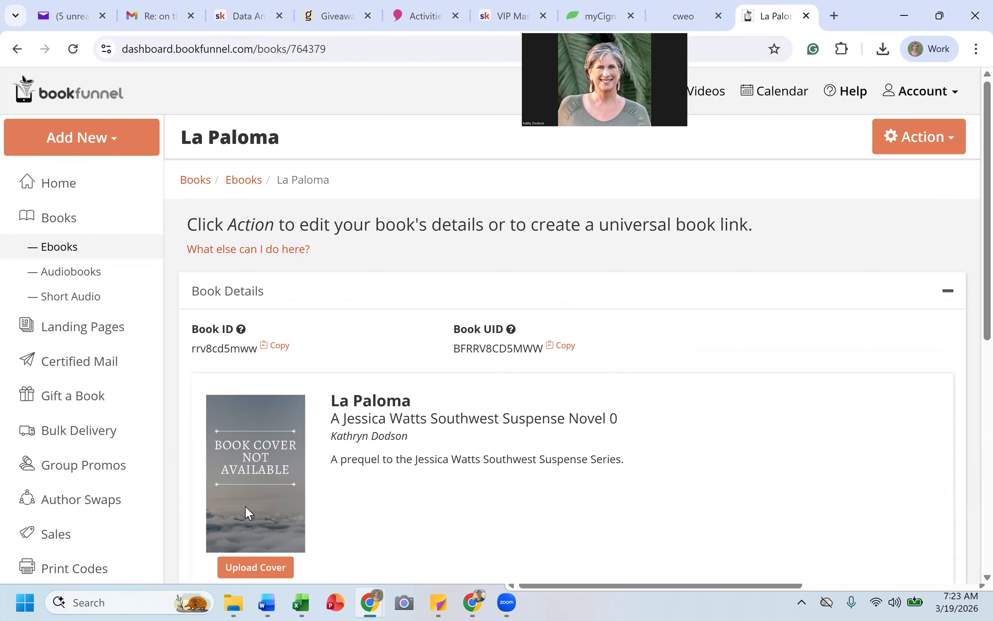
# Step: Upload the La Paloma cover image from the Dropbox folder Books > Books > Tequila Midnight > Magnet > Cover
pyautogui.scroll(-1, 269, 460)
pyautogui.scroll(-2, 274, 450)
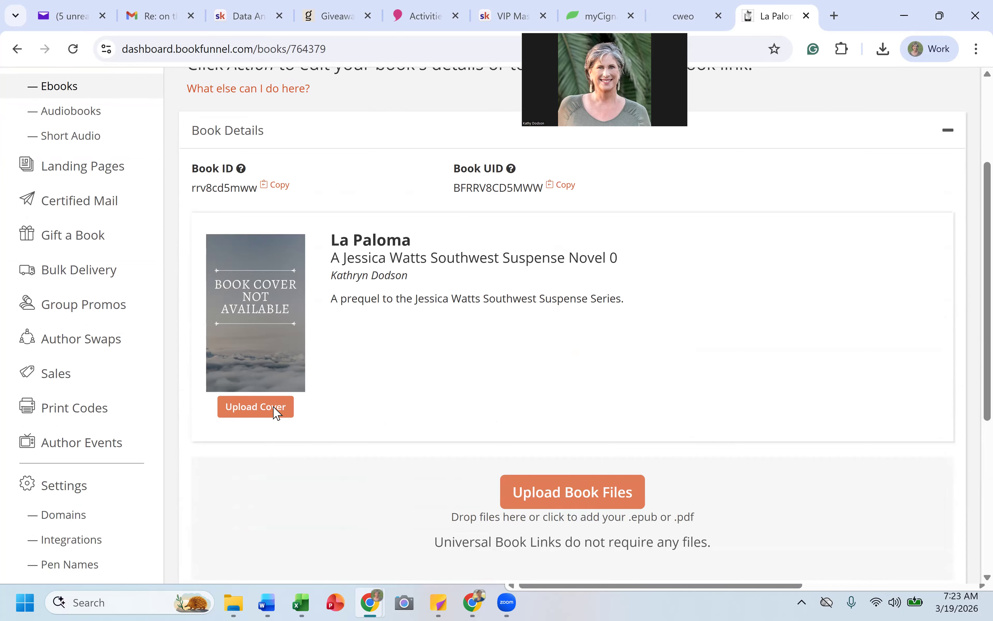
pyautogui.click(276, 411)
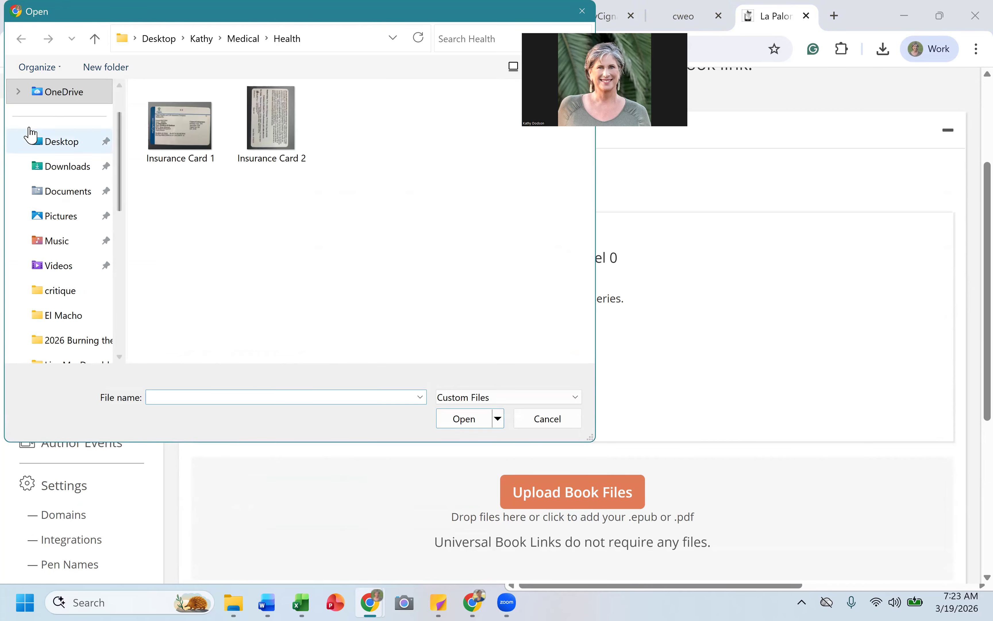
pyautogui.scroll(-5, 37, 196)
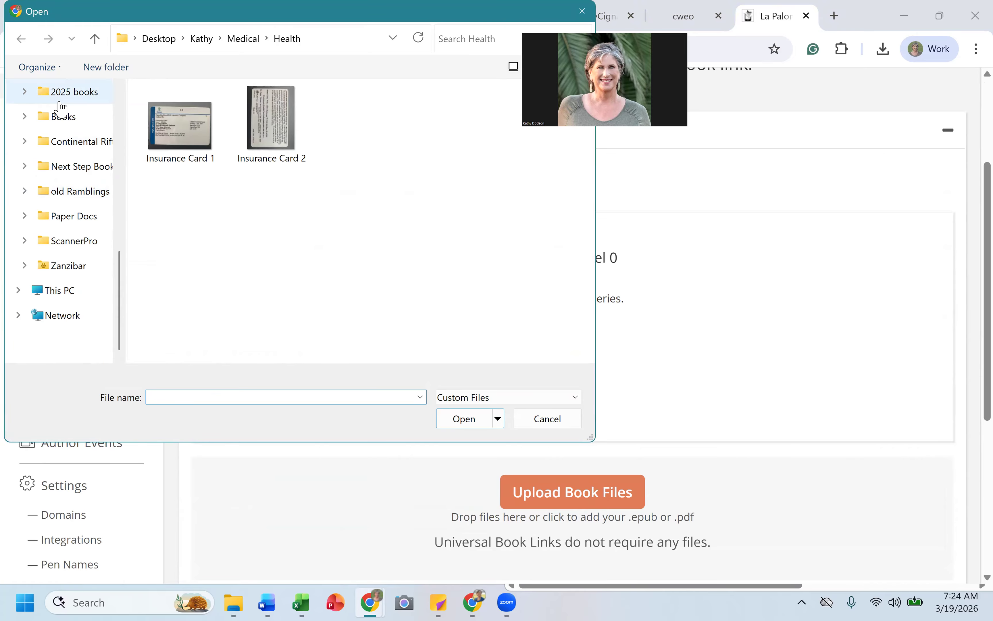
pyautogui.scroll(3, 60, 106)
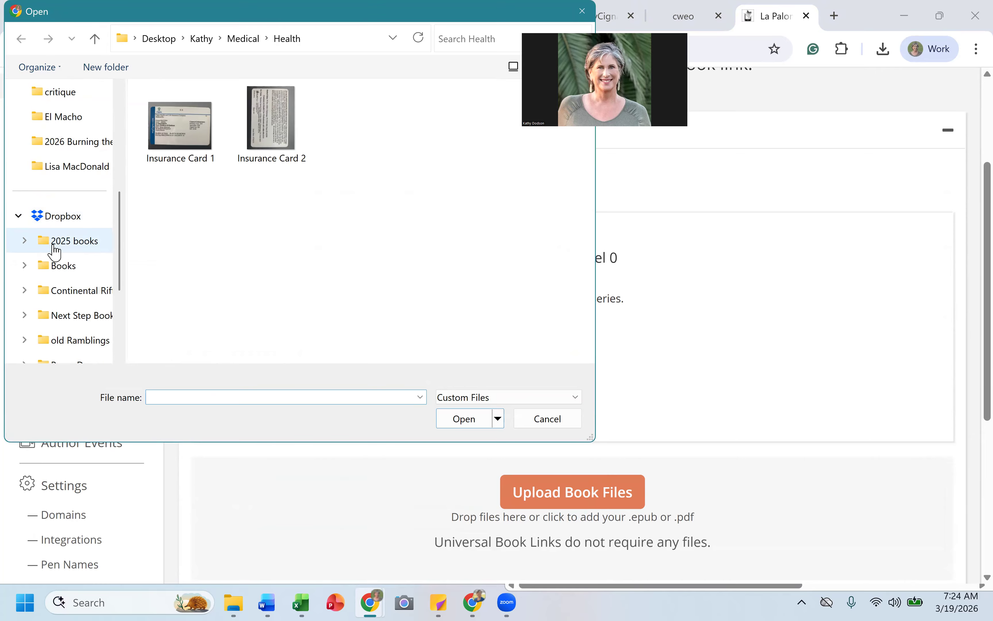
pyautogui.click(55, 262)
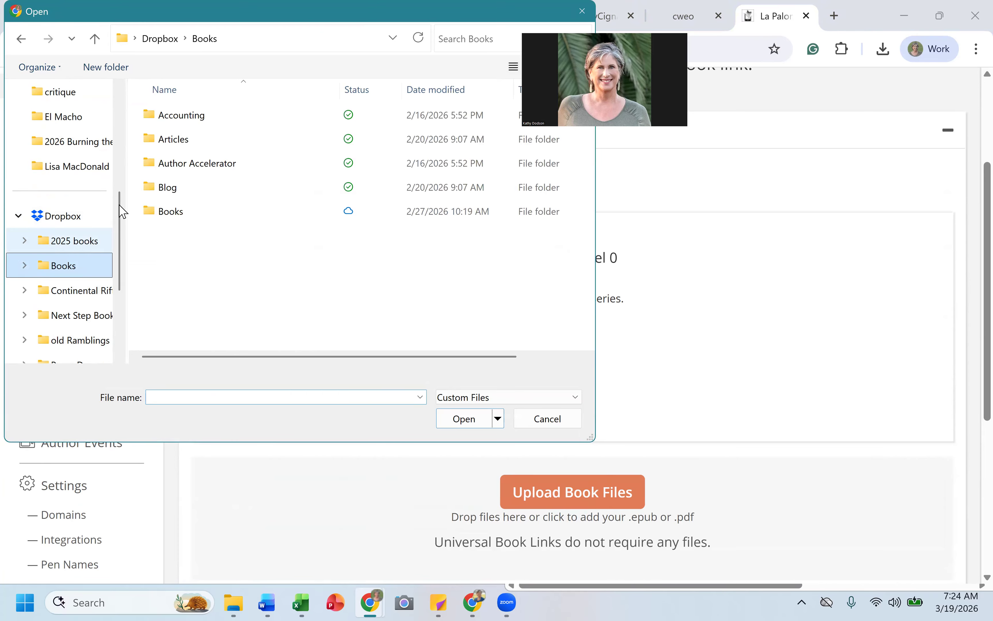
pyautogui.doubleClick(162, 211)
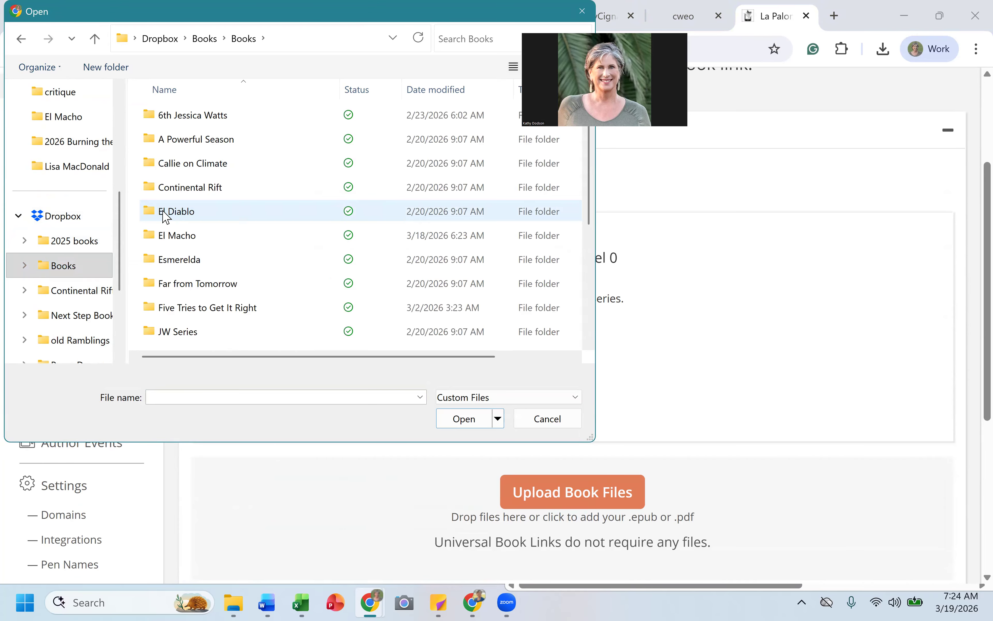
pyautogui.scroll(-3, 173, 263)
pyautogui.doubleClick(170, 244)
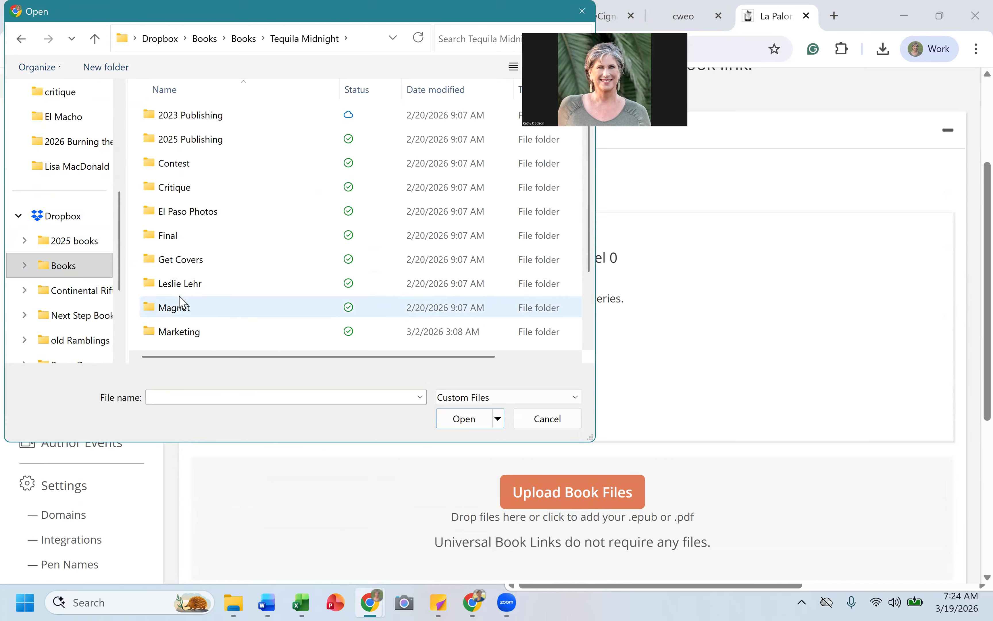
pyautogui.doubleClick(184, 307)
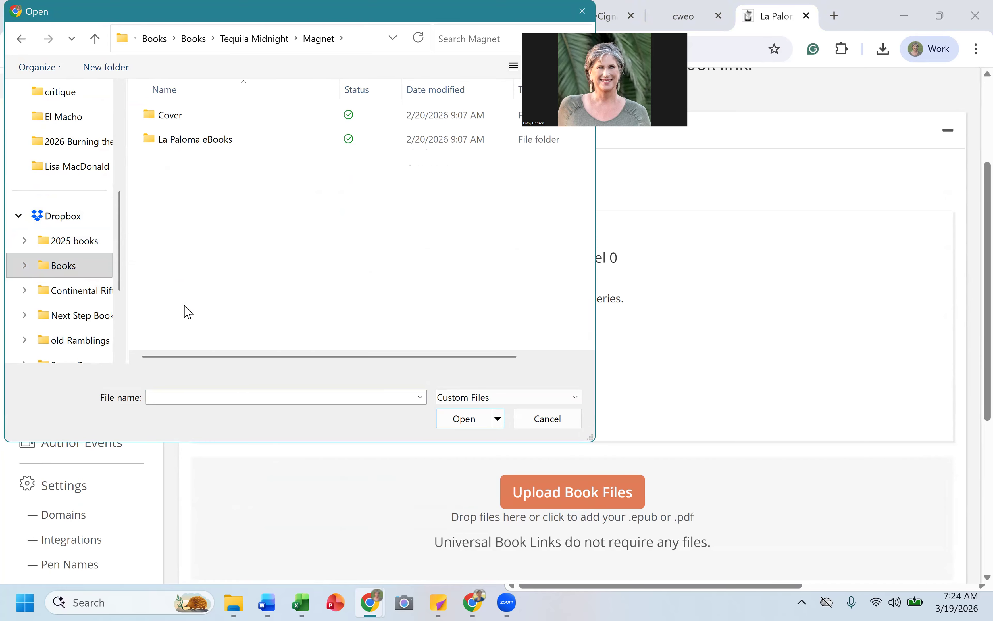
pyautogui.doubleClick(178, 118)
pyautogui.doubleClick(391, 132)
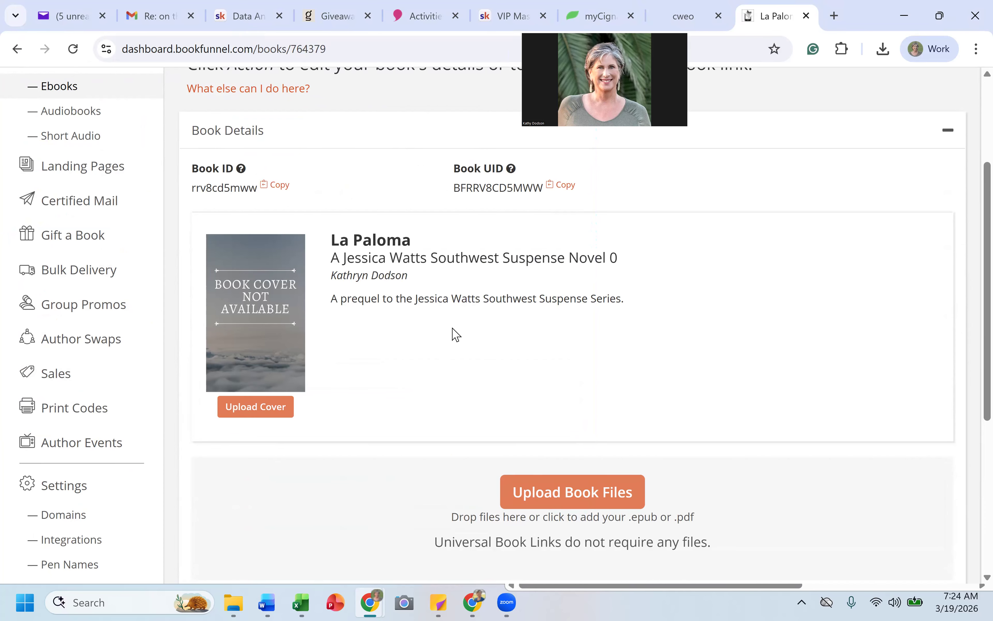
# Step: Upload the La Paloma PDF and La Paloma-7NwyUmJROk.epub together as book files from the Magnet > La Paloma eBooks folder
pyautogui.scroll(-5, 455, 335)
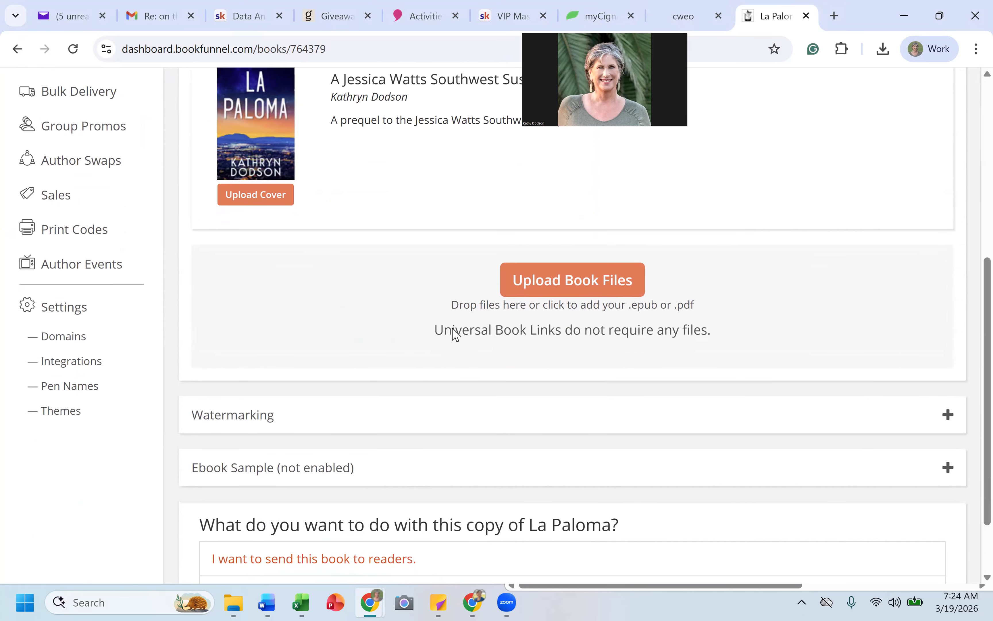
pyautogui.scroll(-1, 455, 334)
pyautogui.click(549, 231)
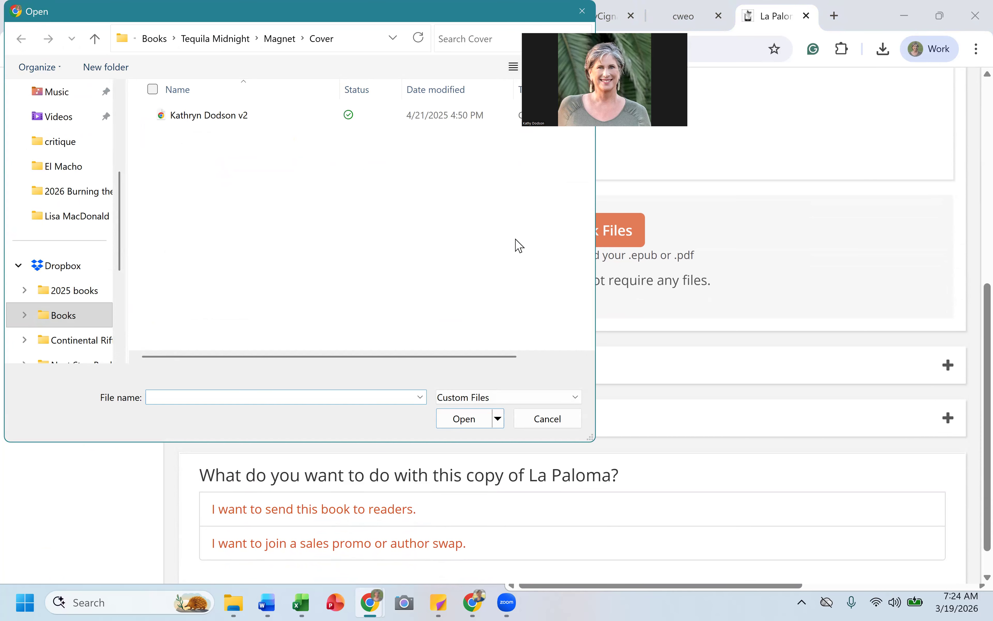
pyautogui.click(95, 37)
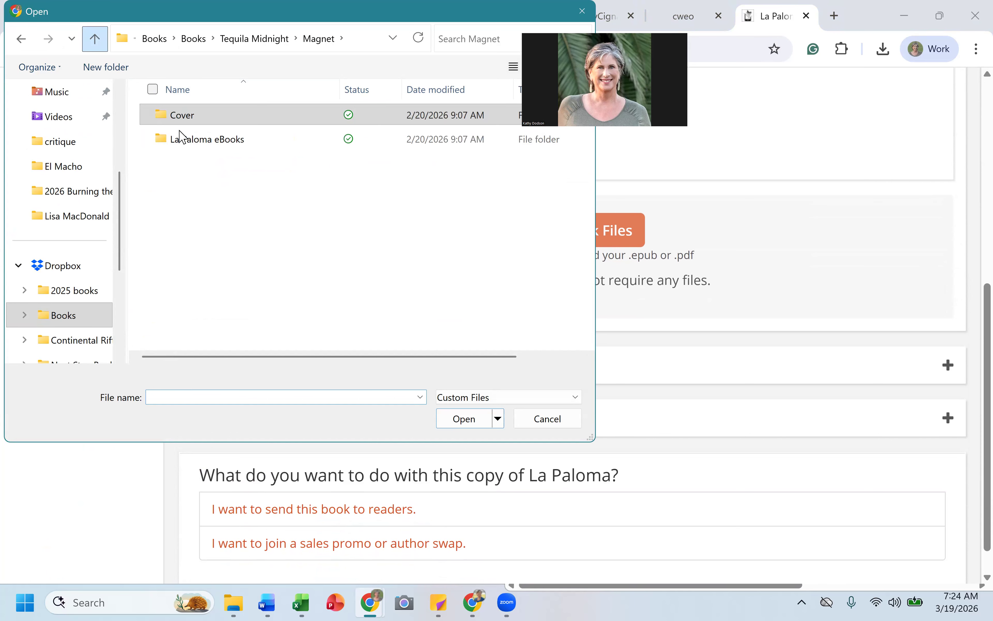
pyautogui.doubleClick(190, 139)
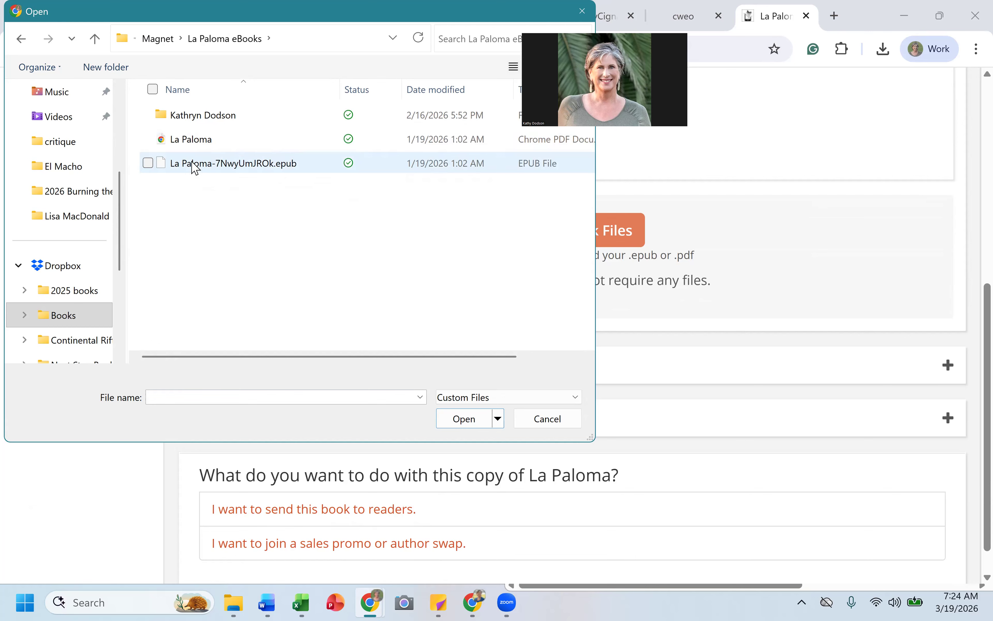
pyautogui.click(189, 148)
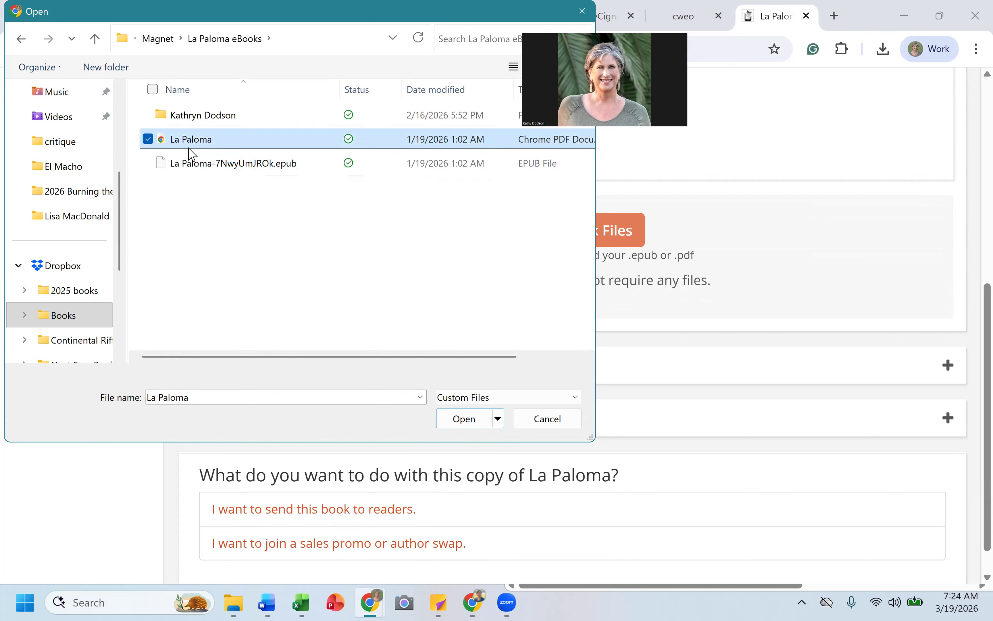
pyautogui.hotkey('shift', 'Down')
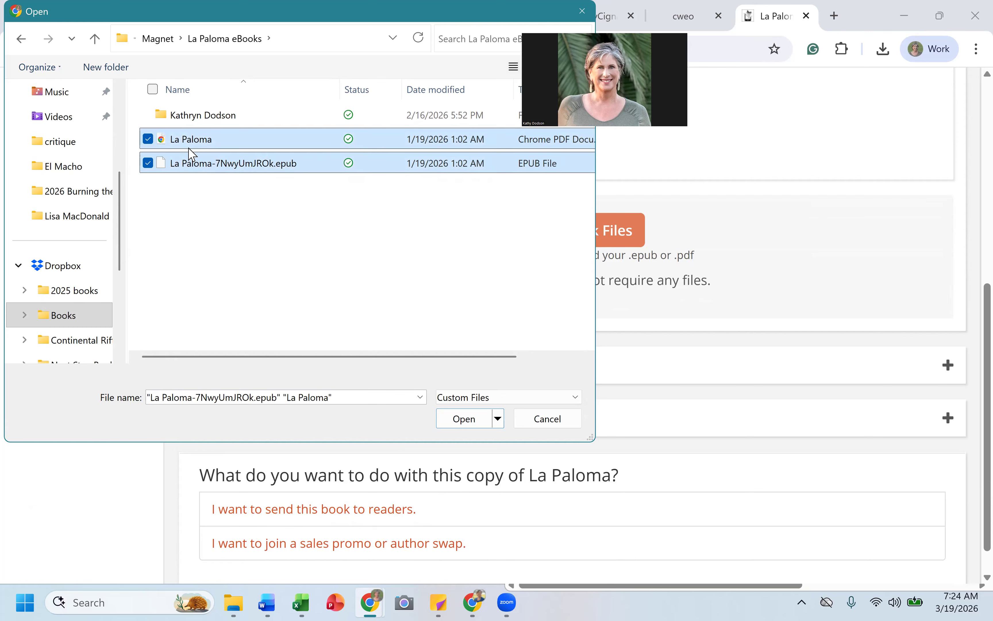
pyautogui.click(455, 422)
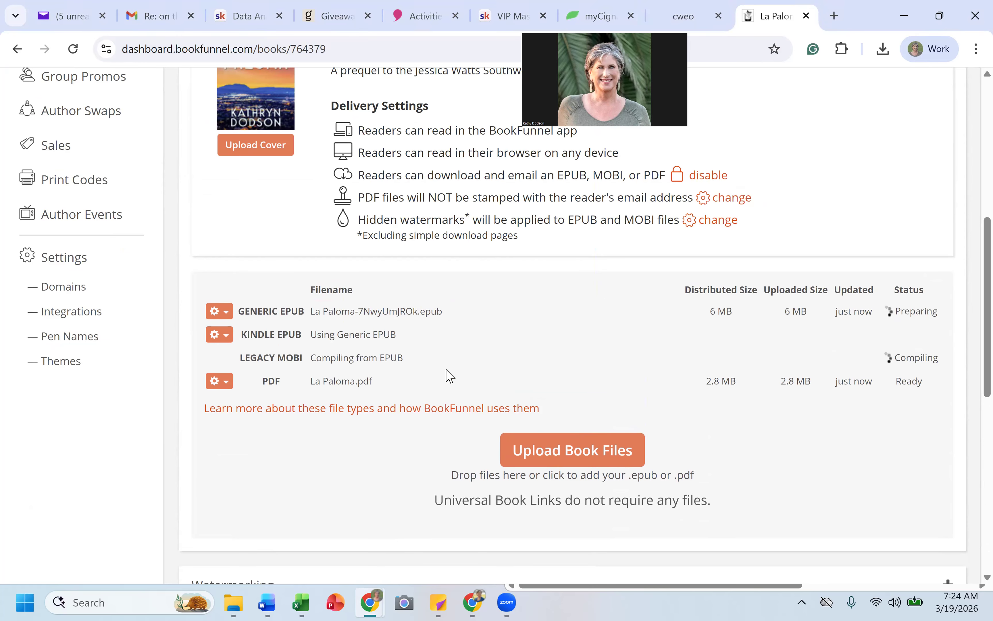
# Step: Examine the processing status of the uploaded book files and the available options for sharing La Paloma
pyautogui.scroll(-2, 449, 375)
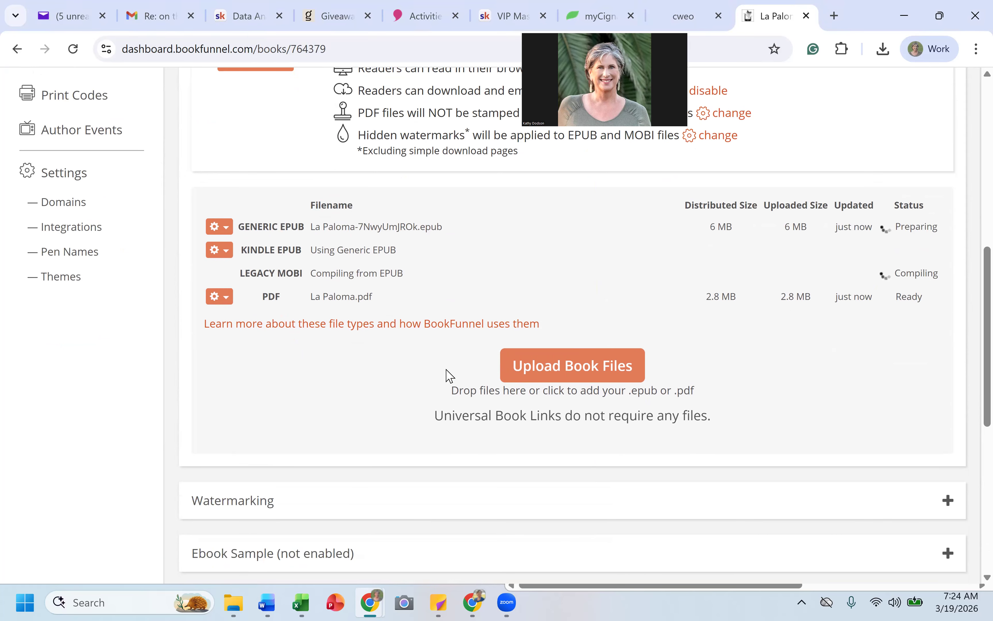
pyautogui.scroll(-1, 449, 375)
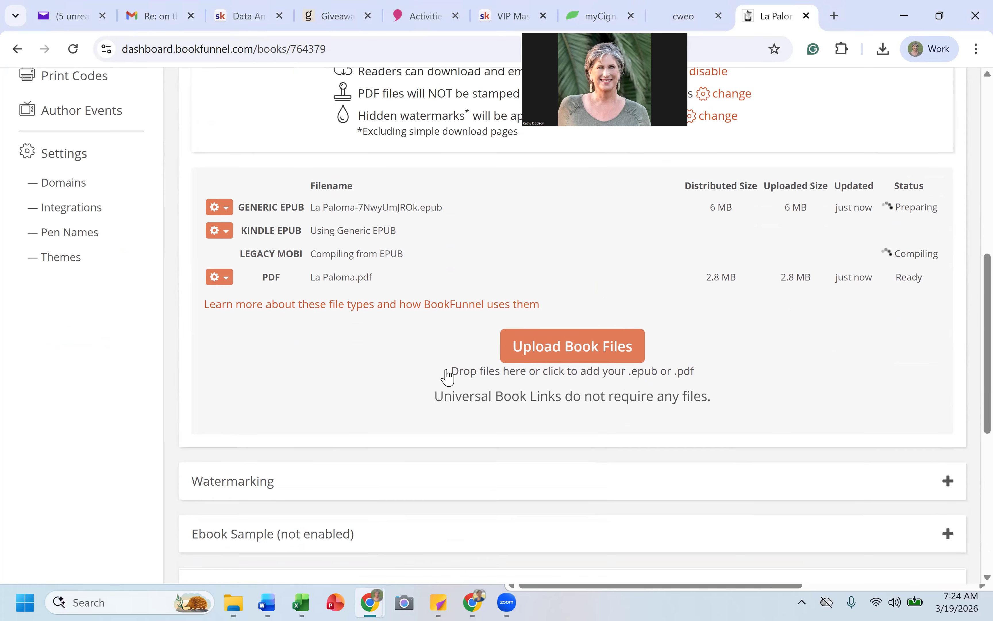
pyautogui.scroll(-1, 448, 376)
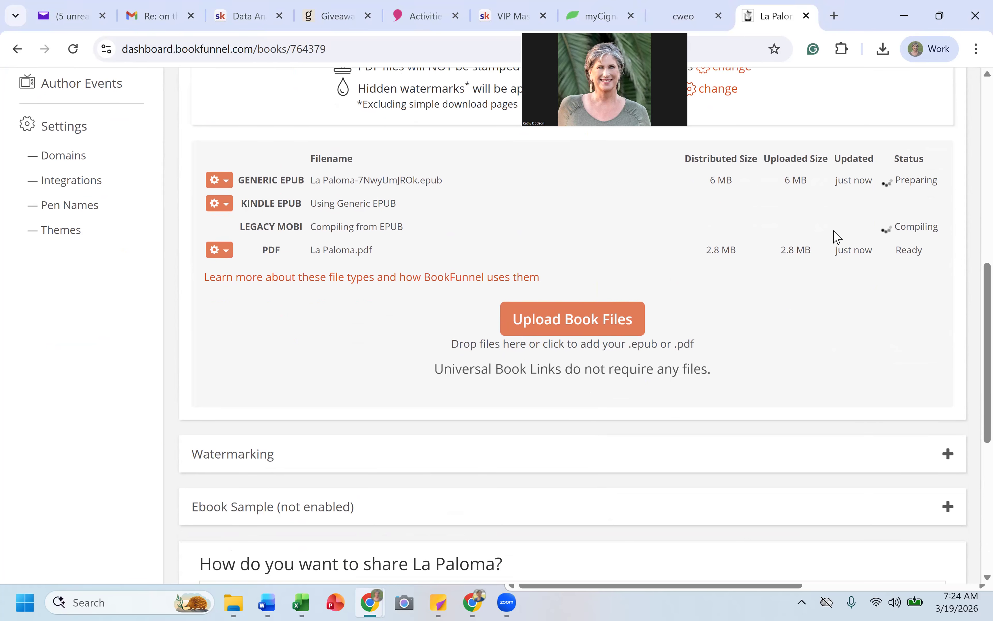
pyautogui.scroll(-1, 835, 238)
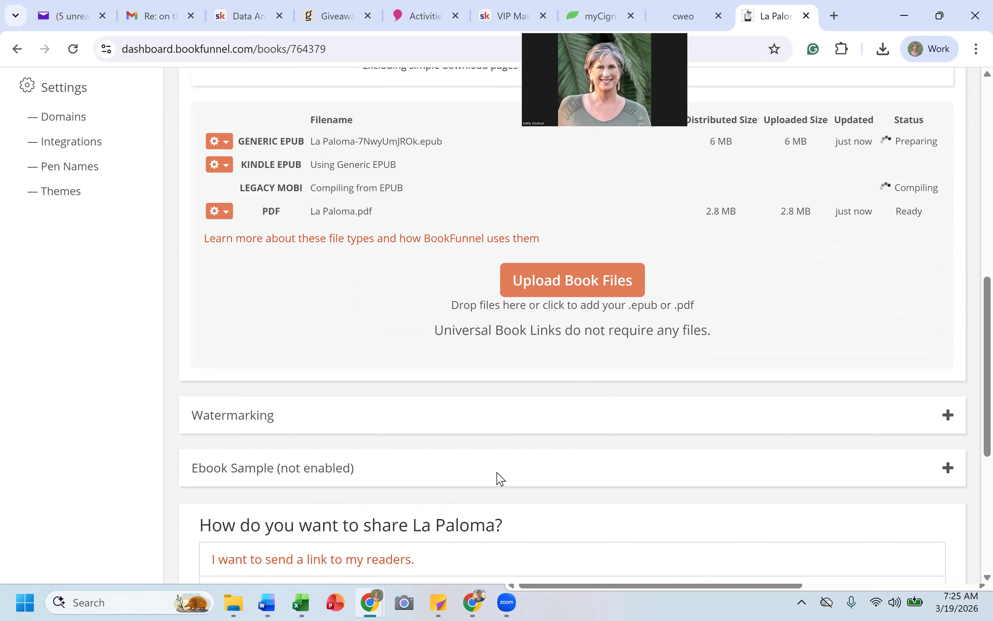
pyautogui.scroll(-2, 500, 478)
pyautogui.scroll(-1, 499, 478)
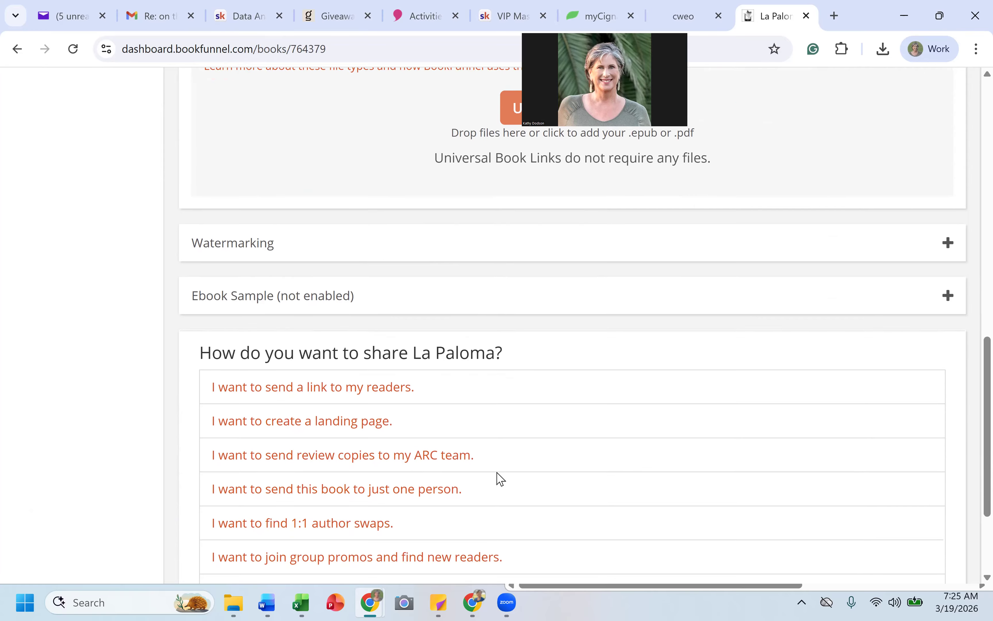
pyautogui.scroll(4, 501, 478)
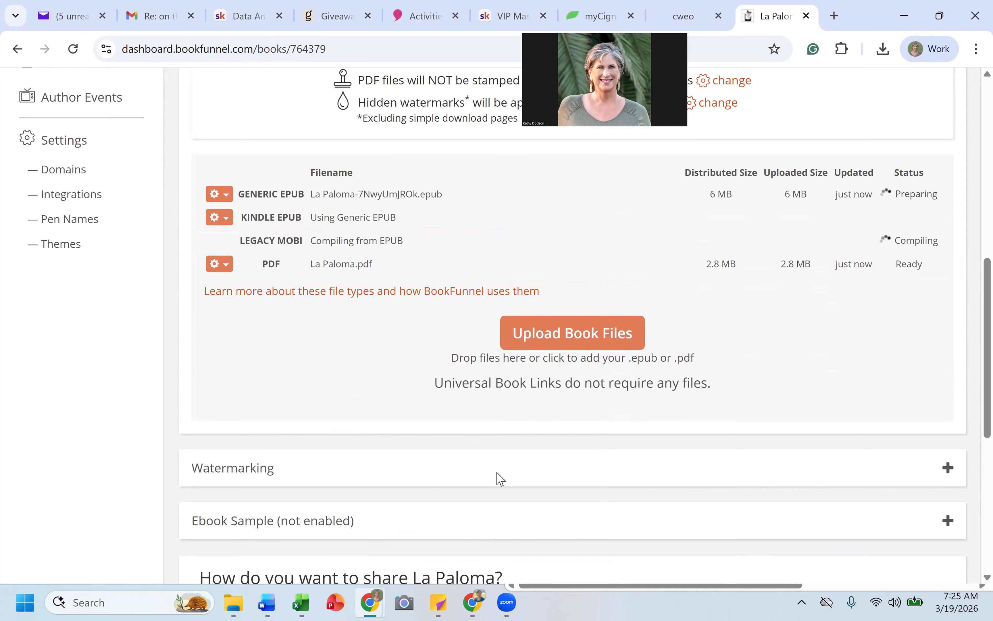
pyautogui.scroll(-4, 499, 478)
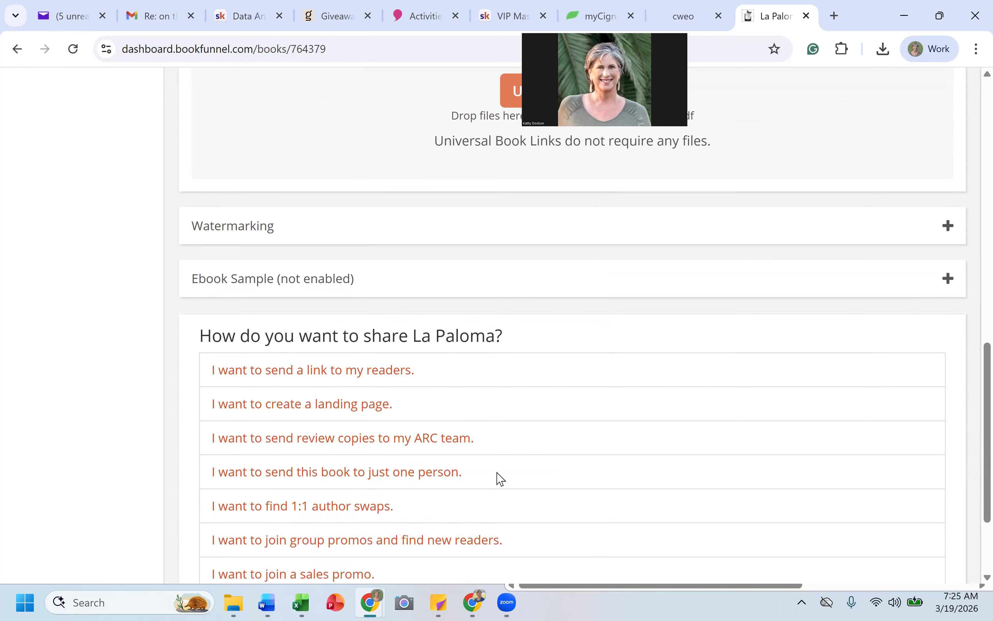
pyautogui.scroll(-2, 500, 478)
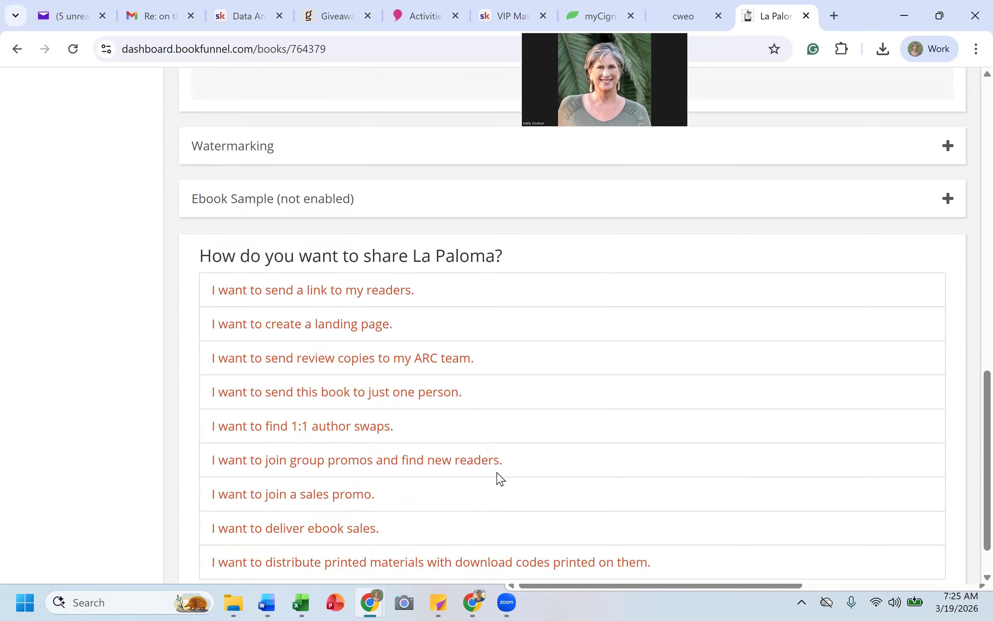
pyautogui.scroll(-1, 500, 478)
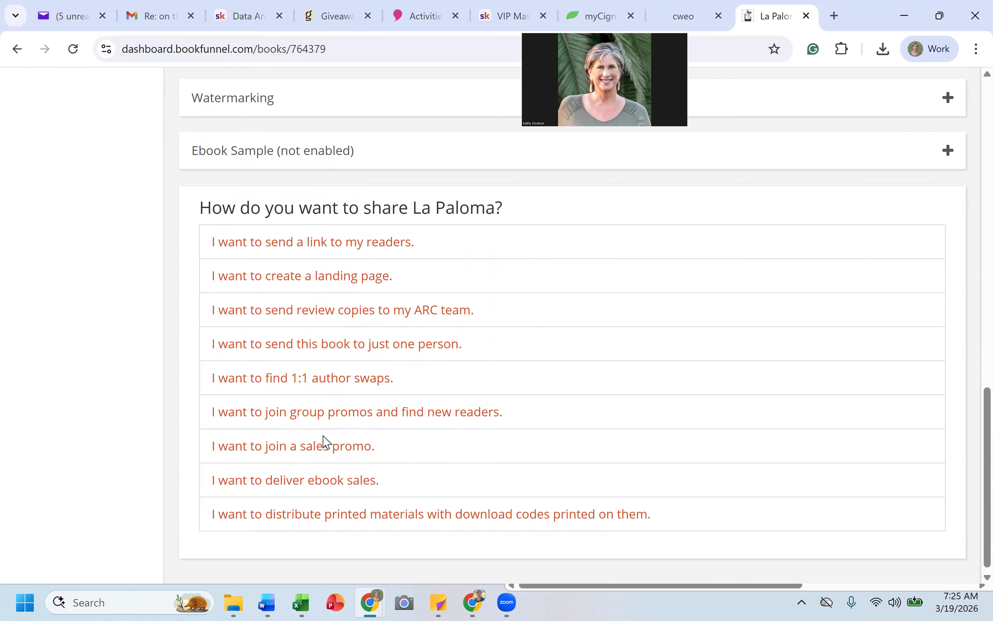
# Step: Start a new landing page for La Paloma from the book's sharing options
pyautogui.click(344, 277)
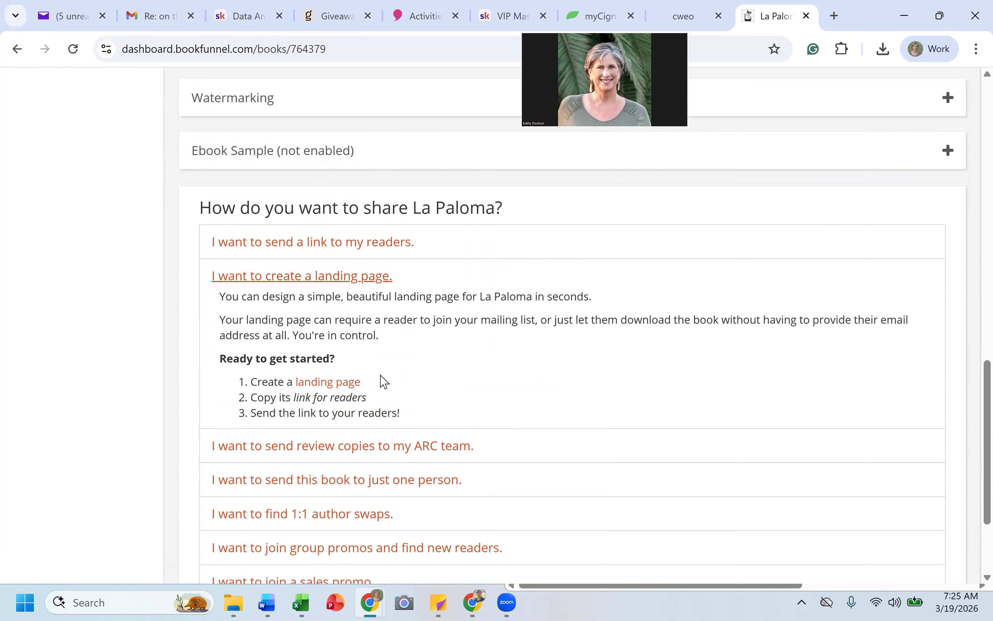
pyautogui.click(341, 382)
pyautogui.doubleClick(342, 388)
# Step: Review the landing page types: email signup with its mailing list choices, simple download, universal book link, restricted and bundle pages
pyautogui.scroll(-1, 341, 388)
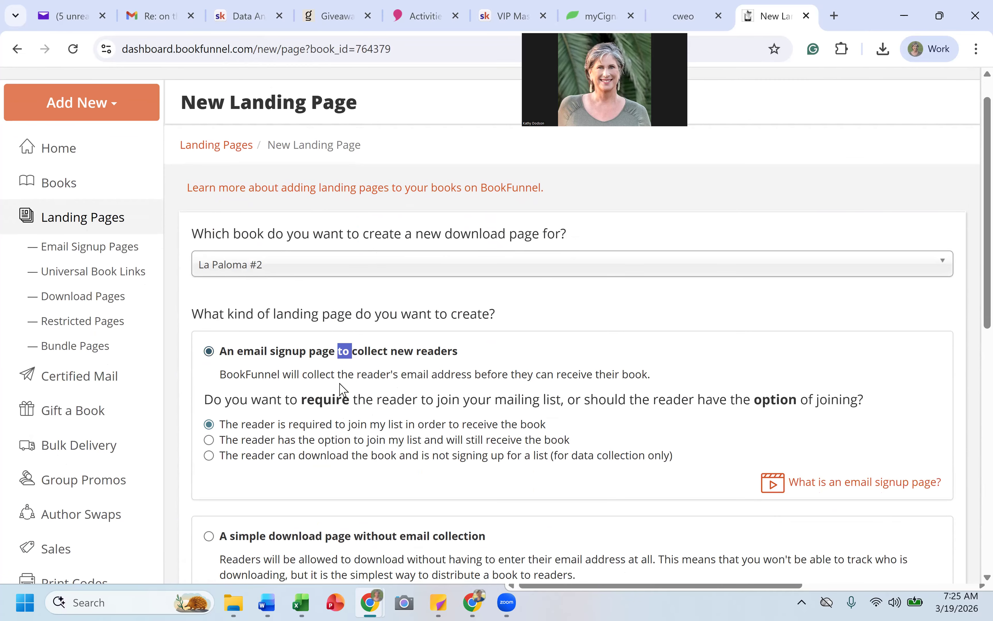
pyautogui.scroll(-1, 285, 353)
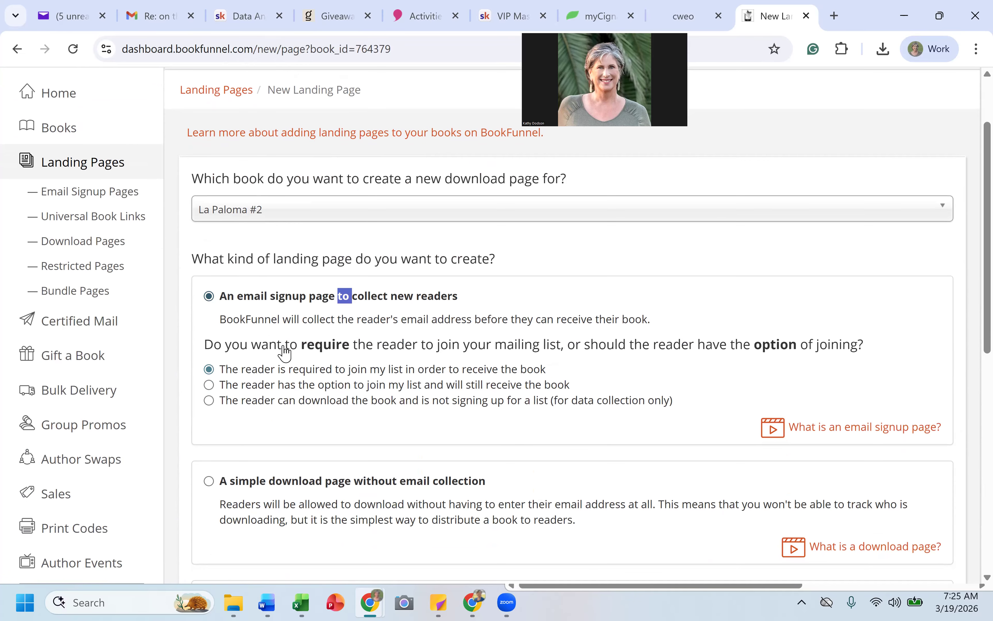
pyautogui.click(516, 318)
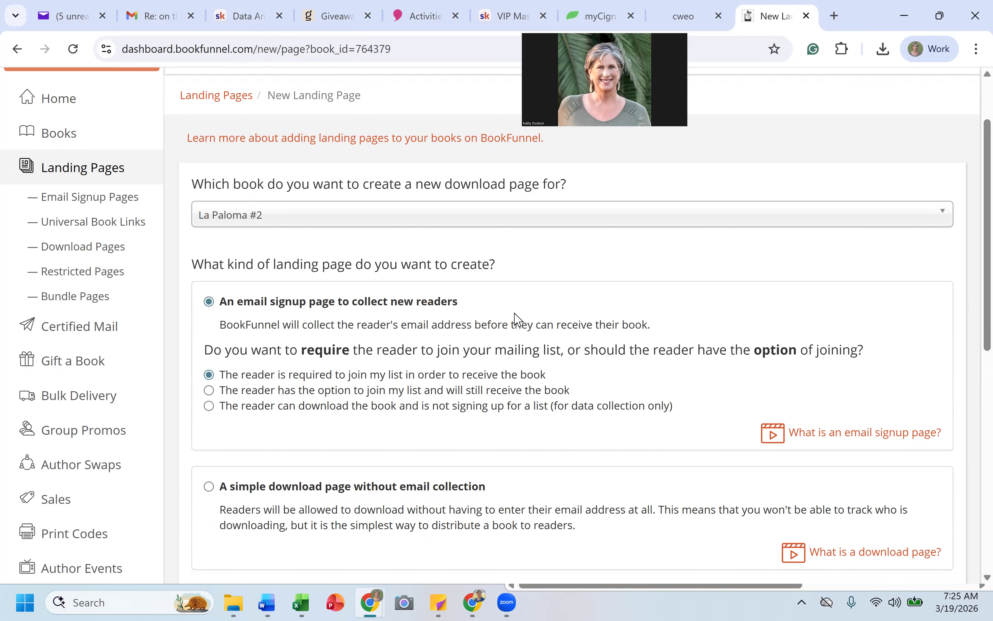
pyautogui.scroll(-1, 516, 318)
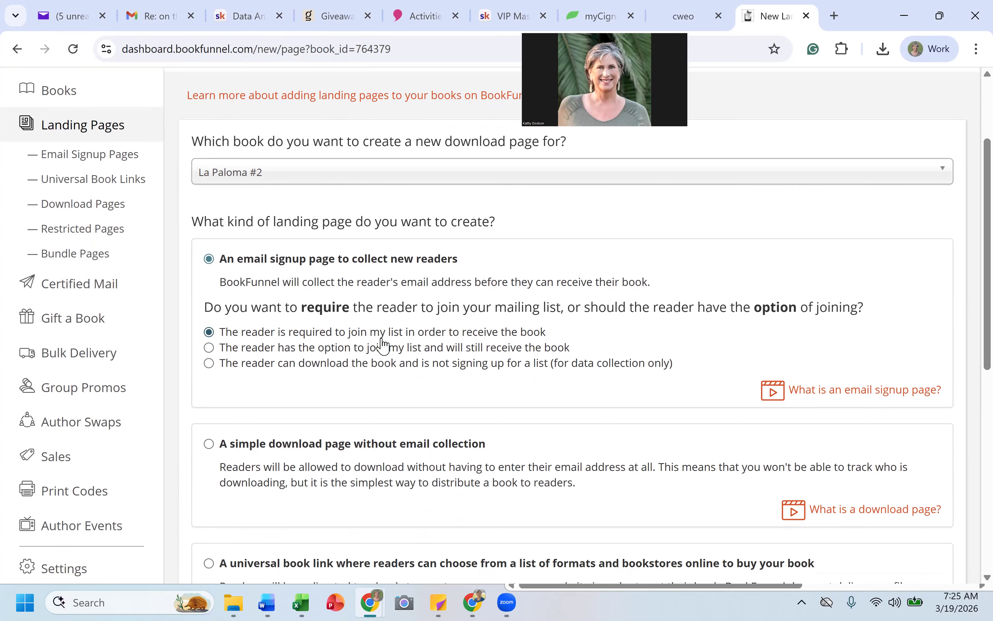
pyautogui.scroll(-1, 383, 346)
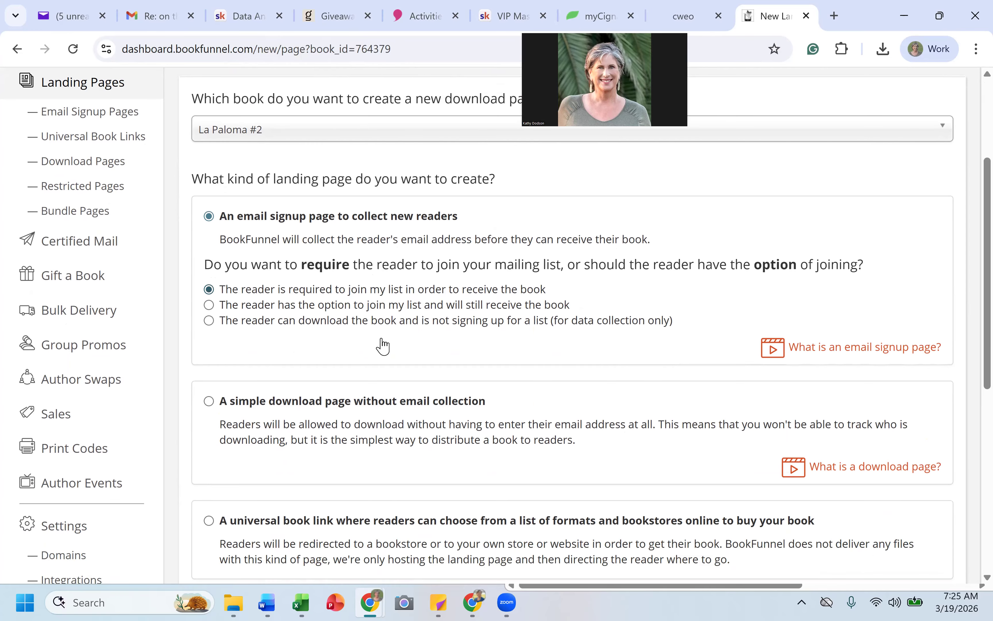
pyautogui.scroll(-1, 384, 345)
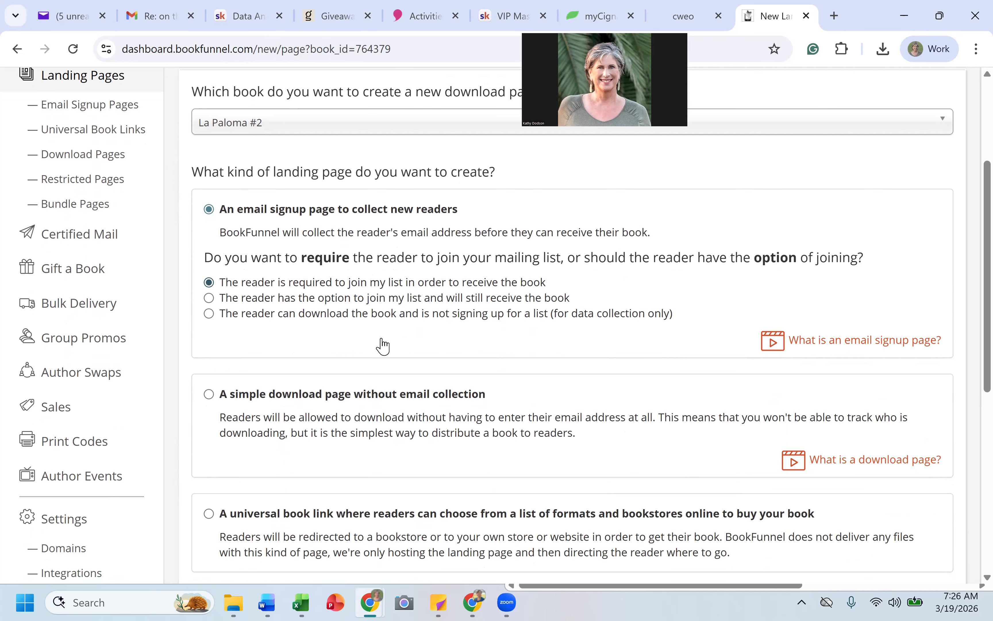
pyautogui.scroll(-1, 381, 338)
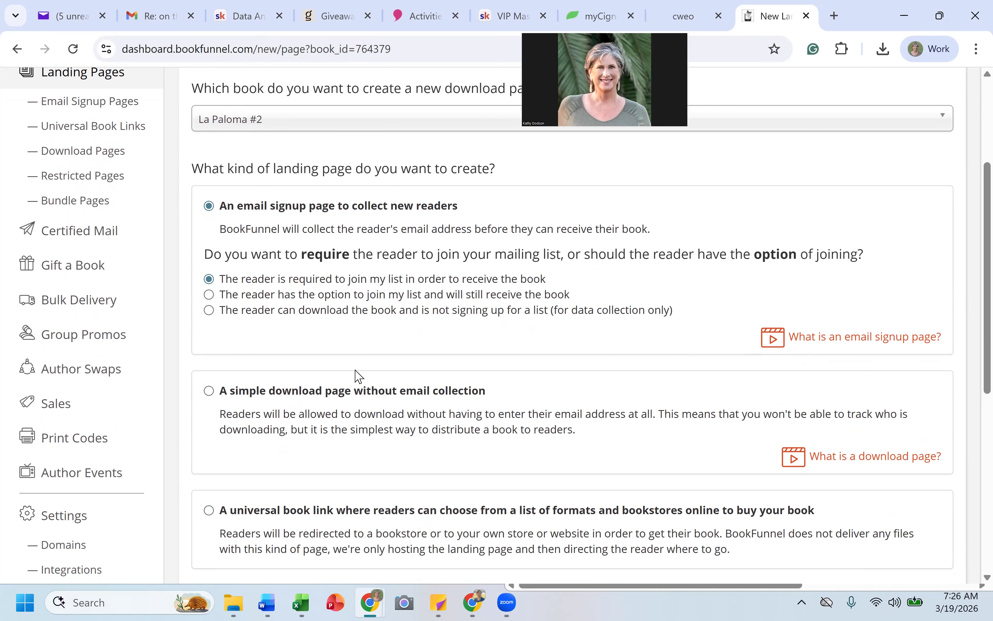
pyautogui.scroll(-2, 359, 375)
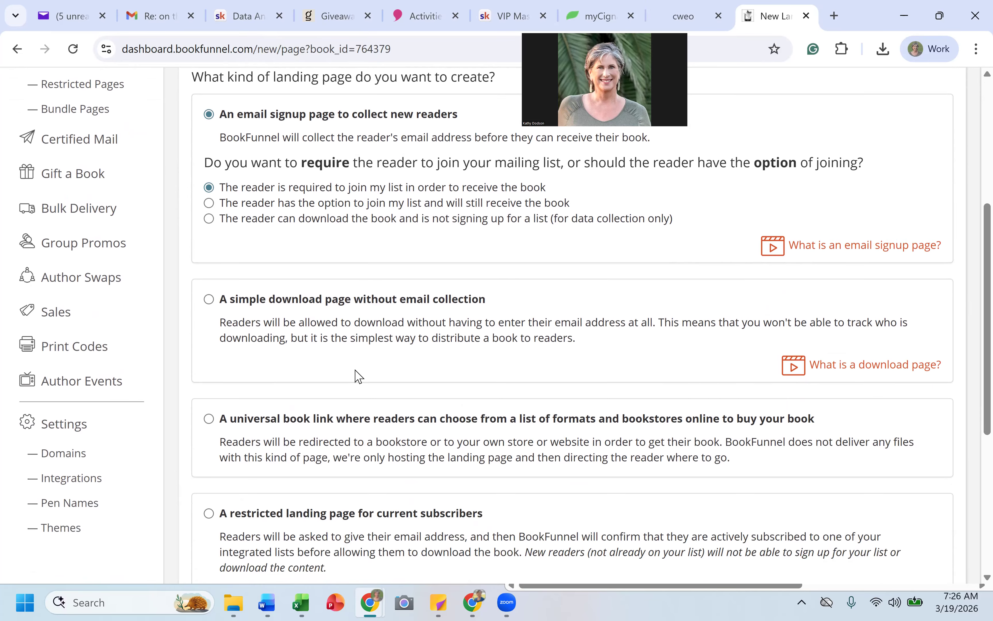
pyautogui.scroll(-4, 359, 376)
pyautogui.scroll(1, 354, 371)
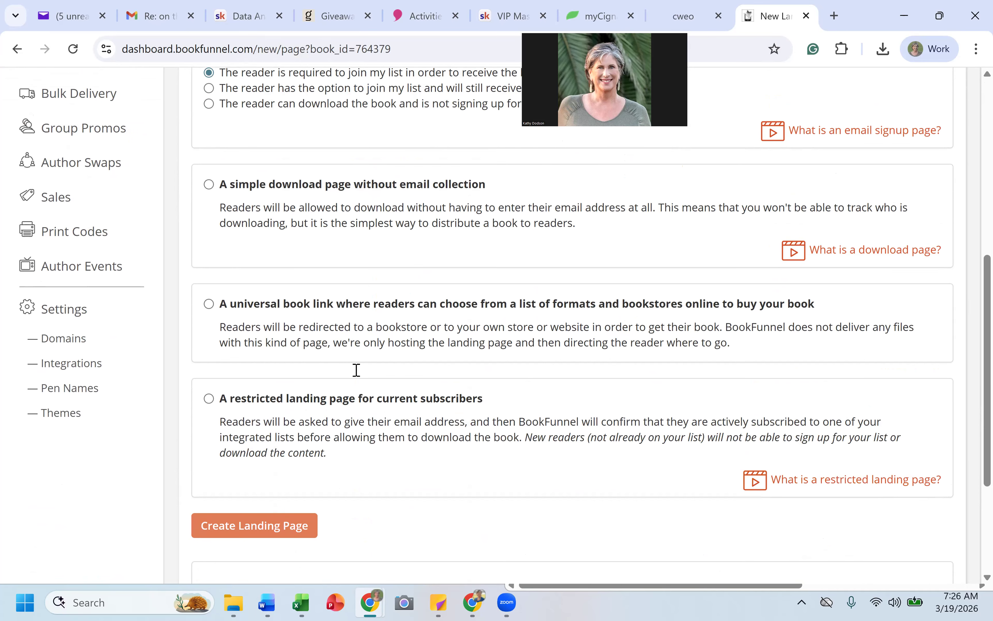
pyautogui.scroll(-4, 356, 370)
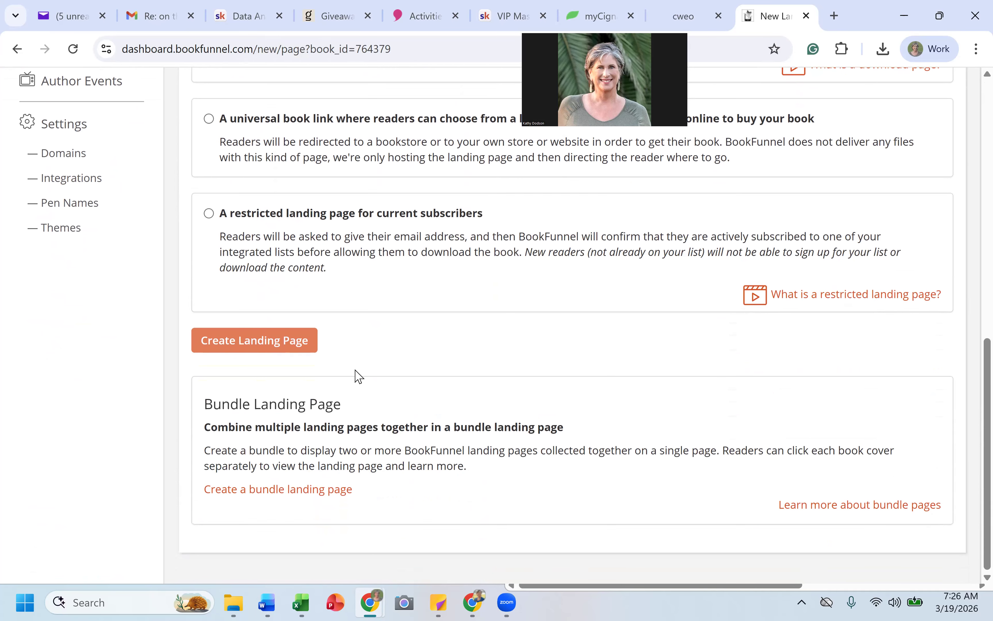
pyautogui.scroll(13, 359, 375)
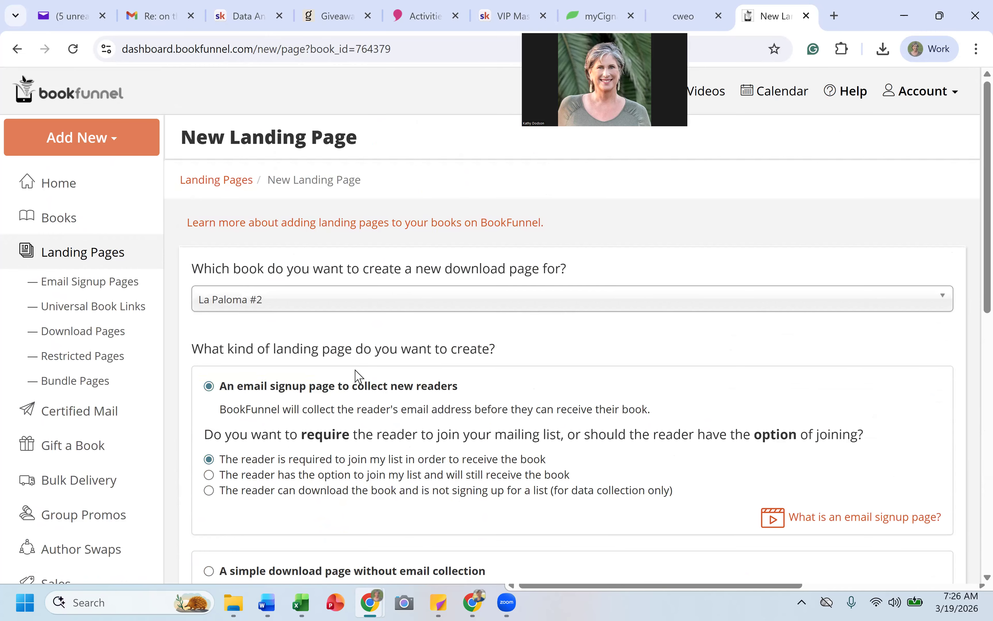
pyautogui.scroll(-13, 359, 375)
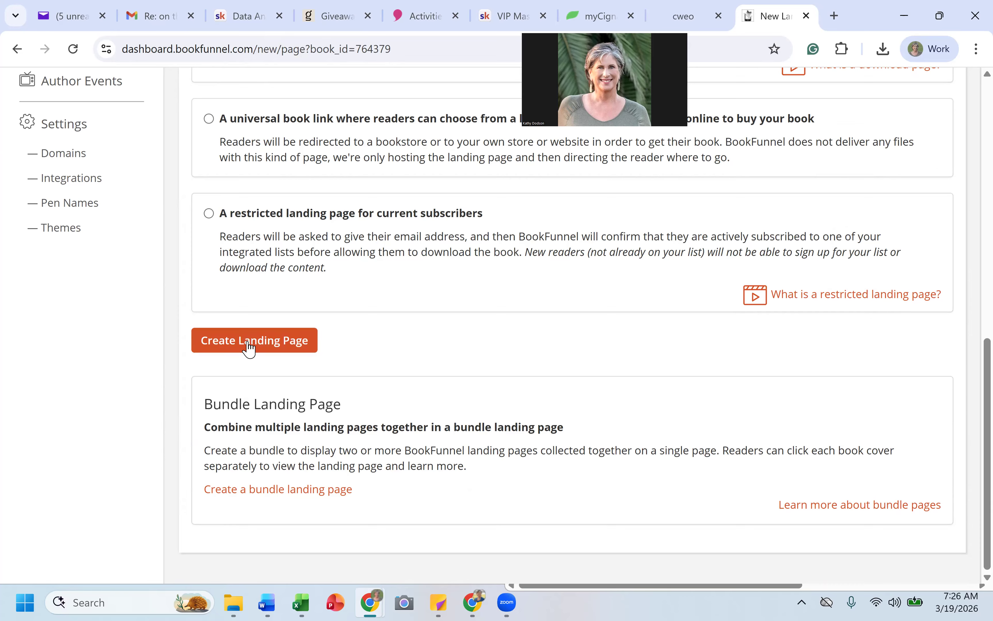
pyautogui.scroll(10, 247, 342)
pyautogui.scroll(-5, 247, 342)
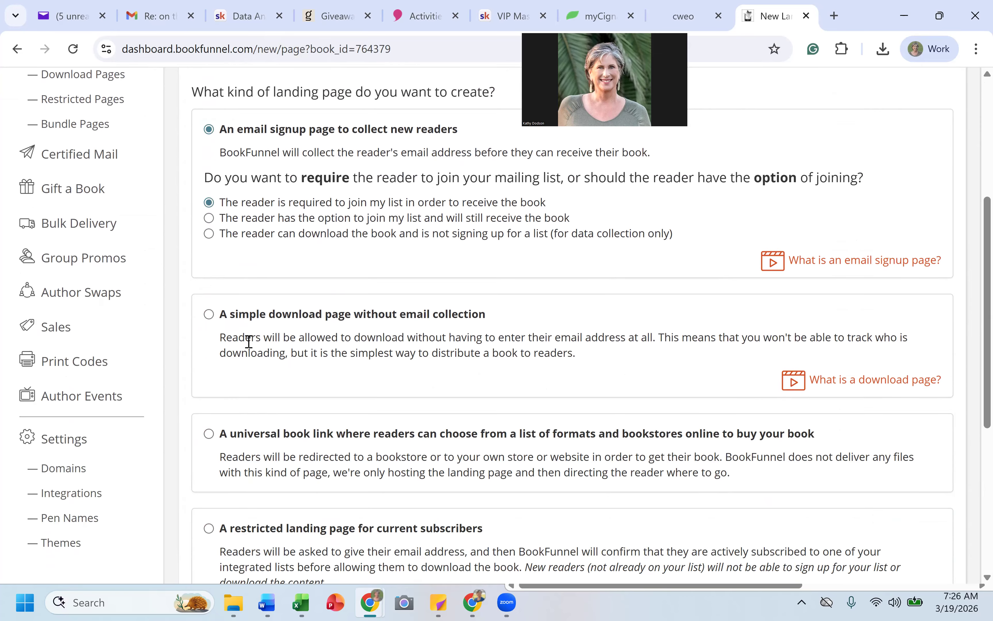
pyautogui.scroll(-3, 249, 342)
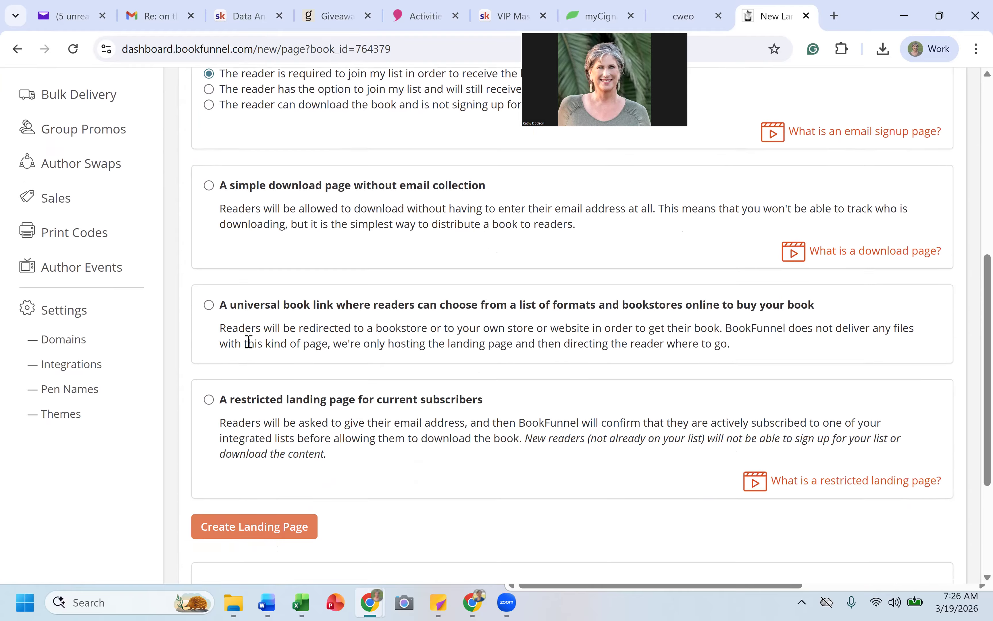
# Step: Create the email signup page with mandatory list signup, name it "La Paloma newsletter signup" and leave the expiration date empty
pyautogui.click(226, 538)
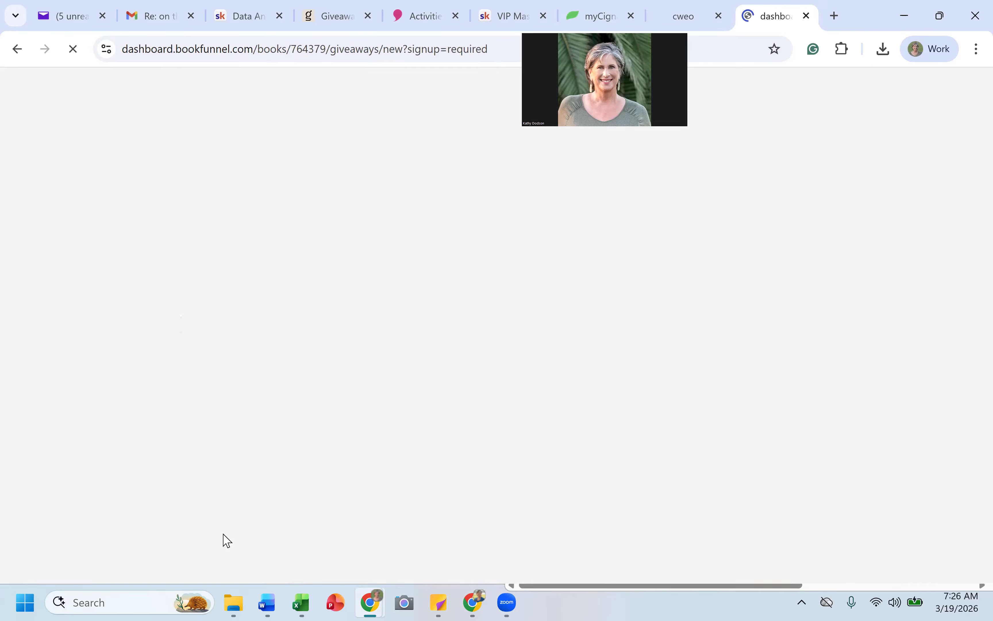
pyautogui.scroll(-2, 226, 539)
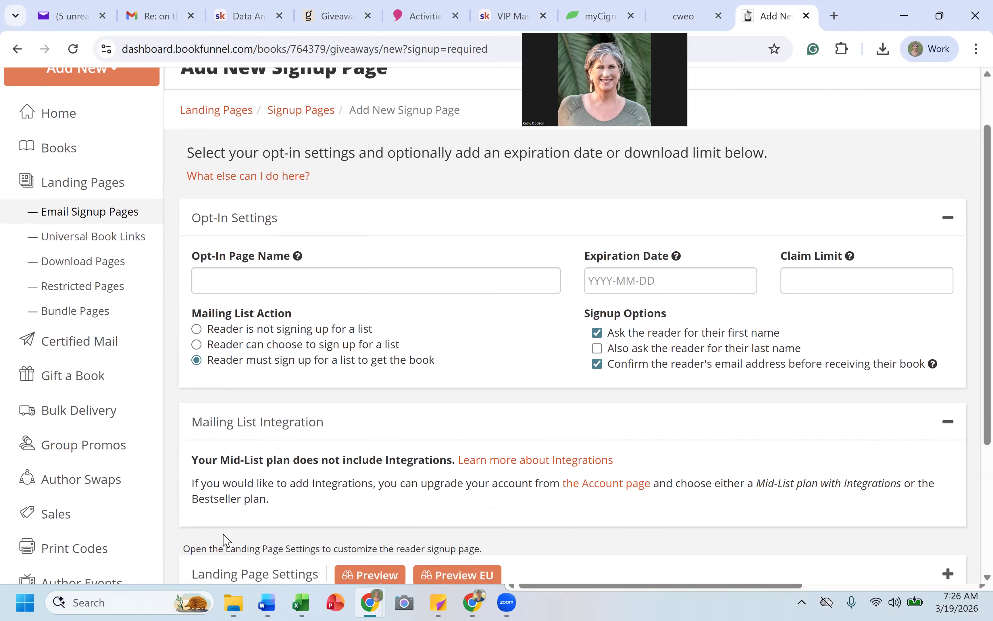
pyautogui.click(282, 269)
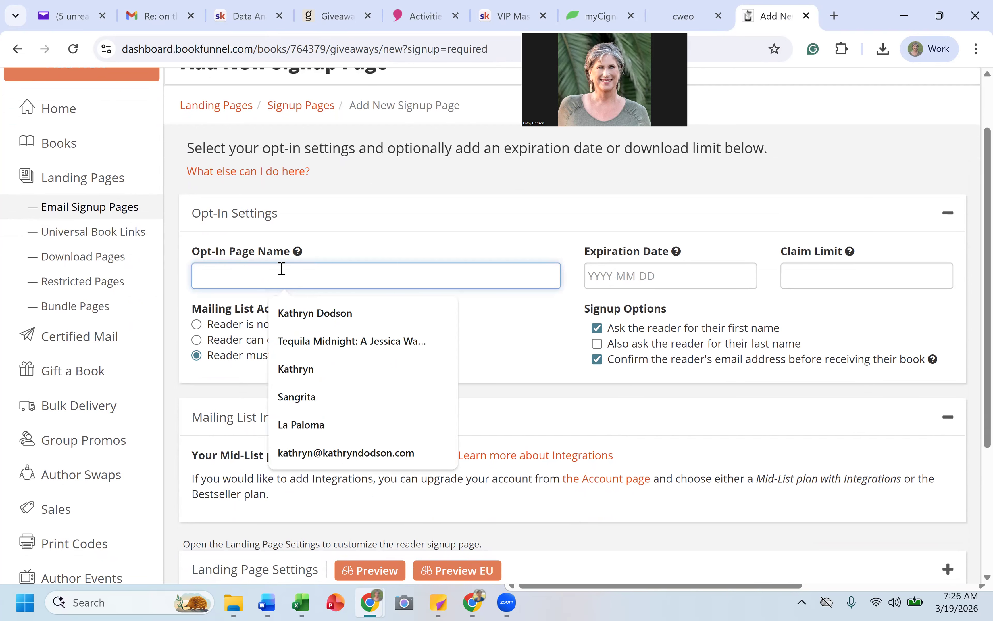
pyautogui.write('La Pa')
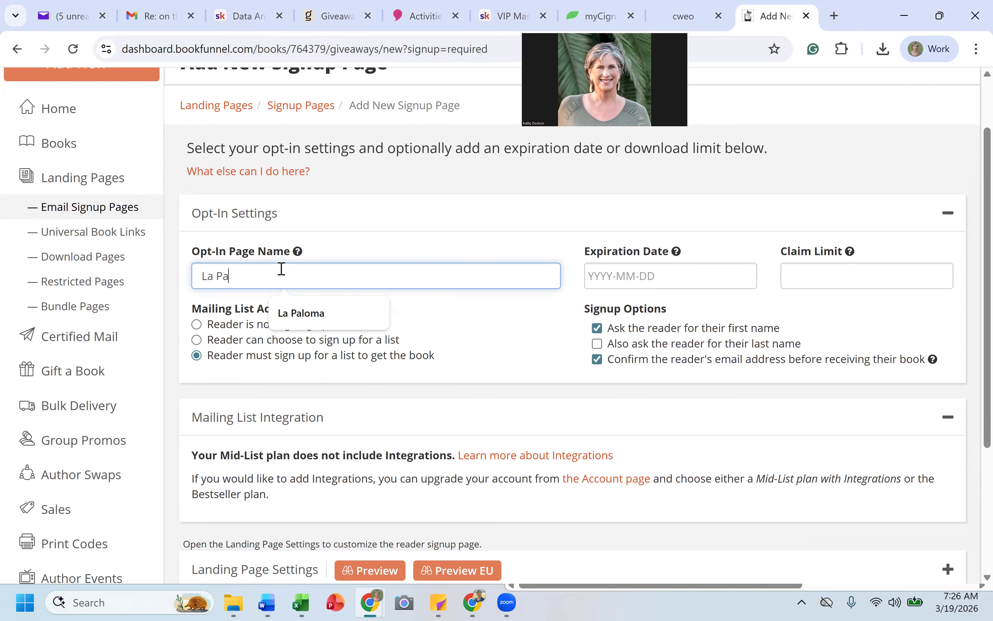
pyautogui.write('loma newsletter signup')
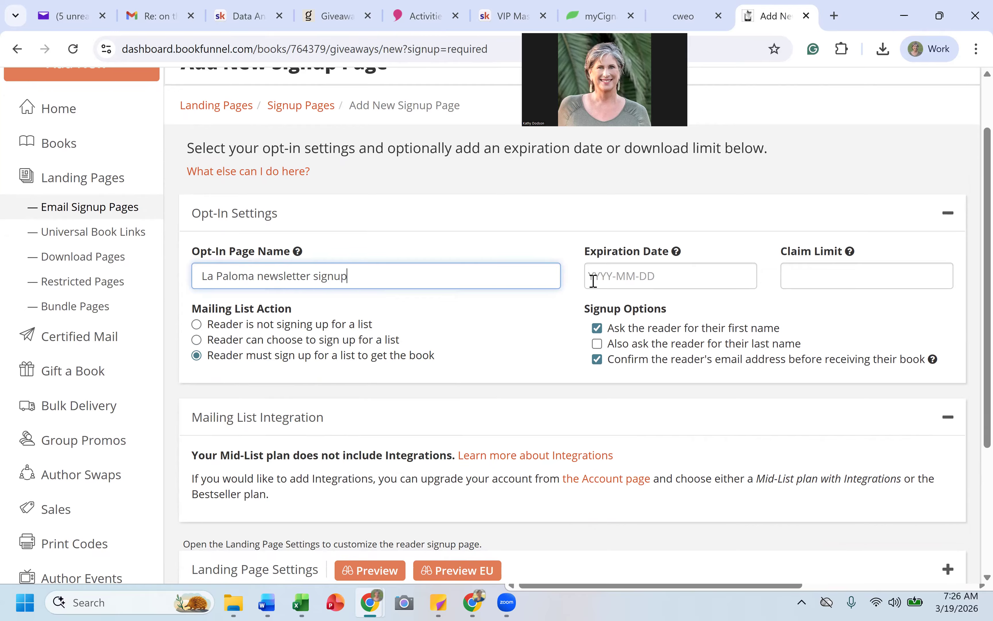
pyautogui.click(606, 281)
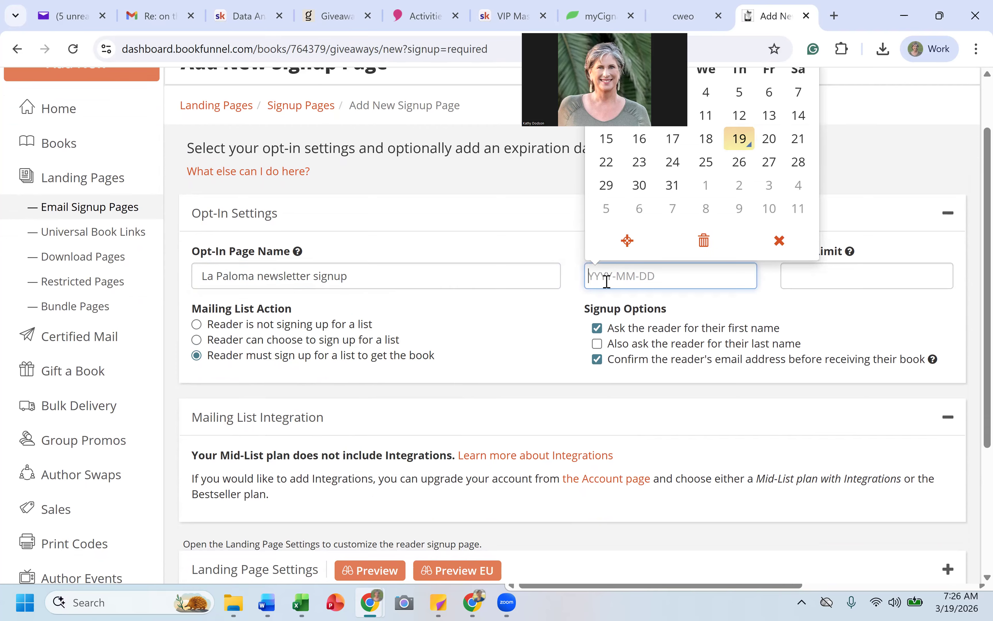
pyautogui.click(545, 351)
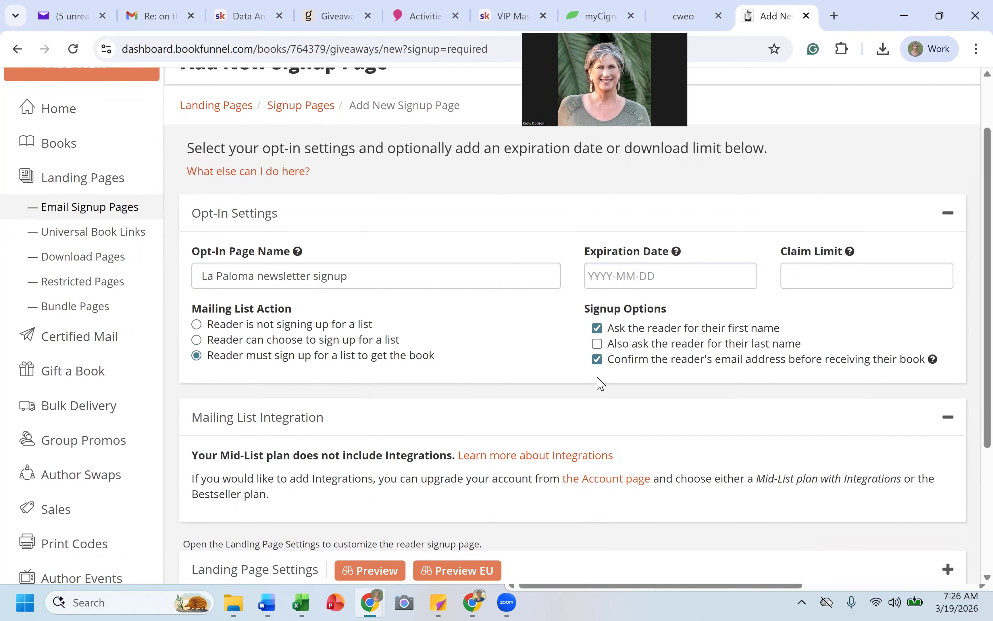
# Step: Review the page's signup options, the mailing list integration section and the remaining settings sections
pyautogui.scroll(-1, 598, 382)
pyautogui.scroll(-2, 600, 386)
pyautogui.scroll(2, 600, 386)
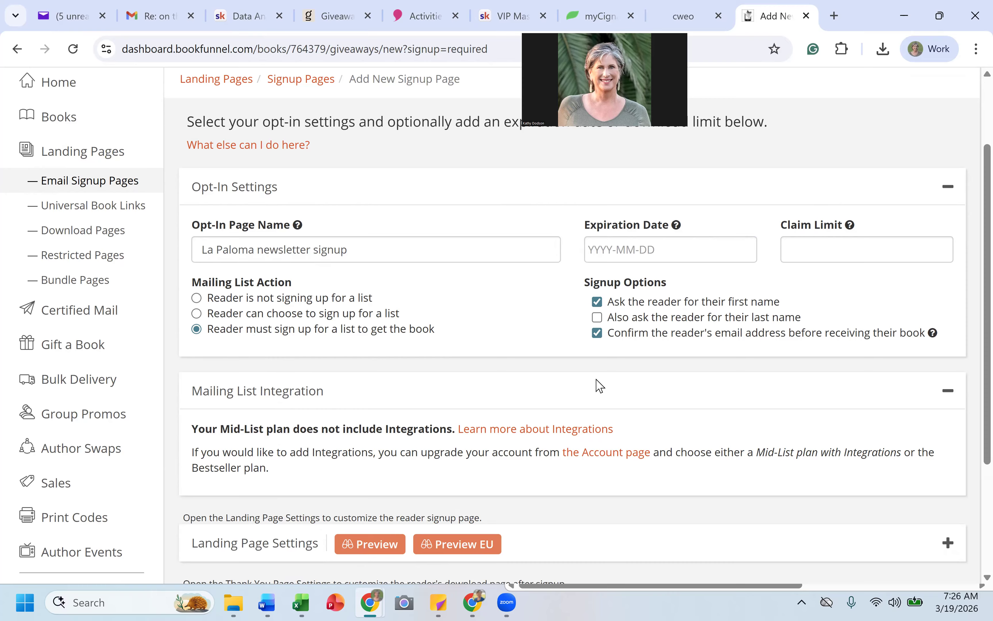
pyautogui.scroll(-3, 600, 386)
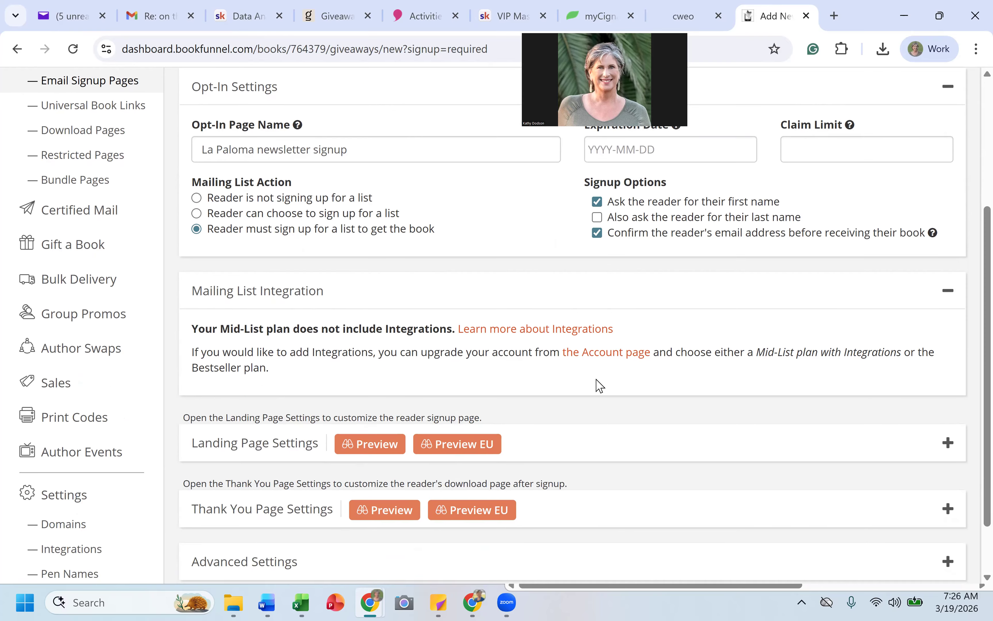
pyautogui.scroll(-1, 599, 385)
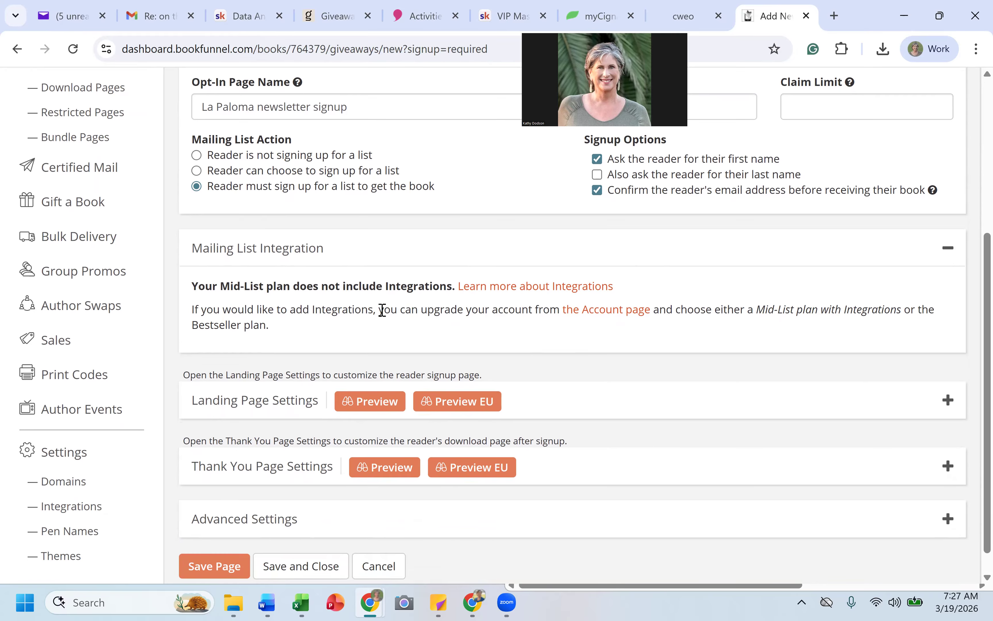
pyautogui.scroll(-1, 450, 335)
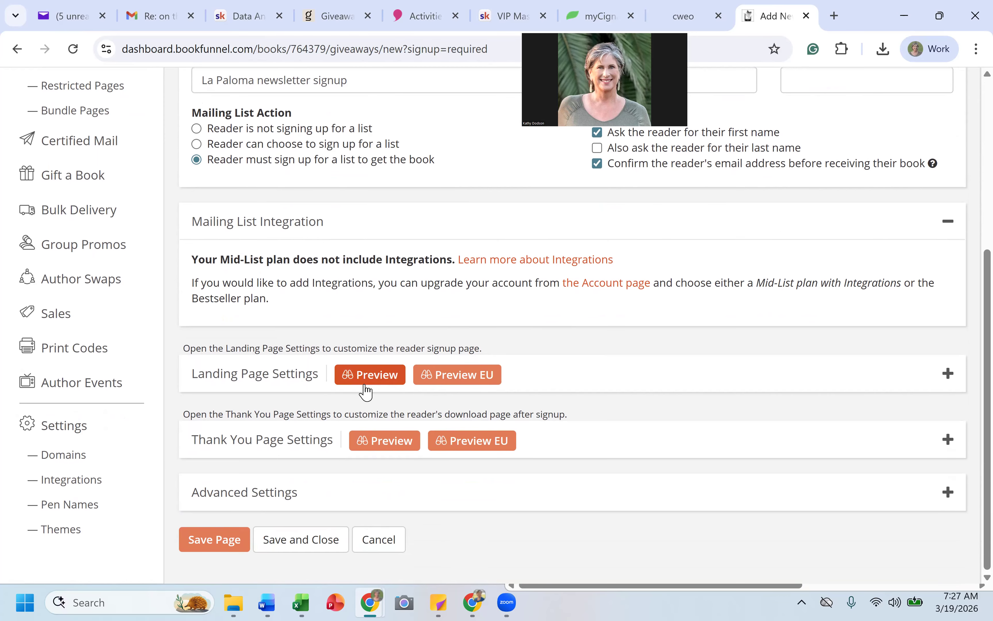
# Step: Preview the La Paloma landing page in its default design from top to bottom, and close the preview
pyautogui.click(369, 373)
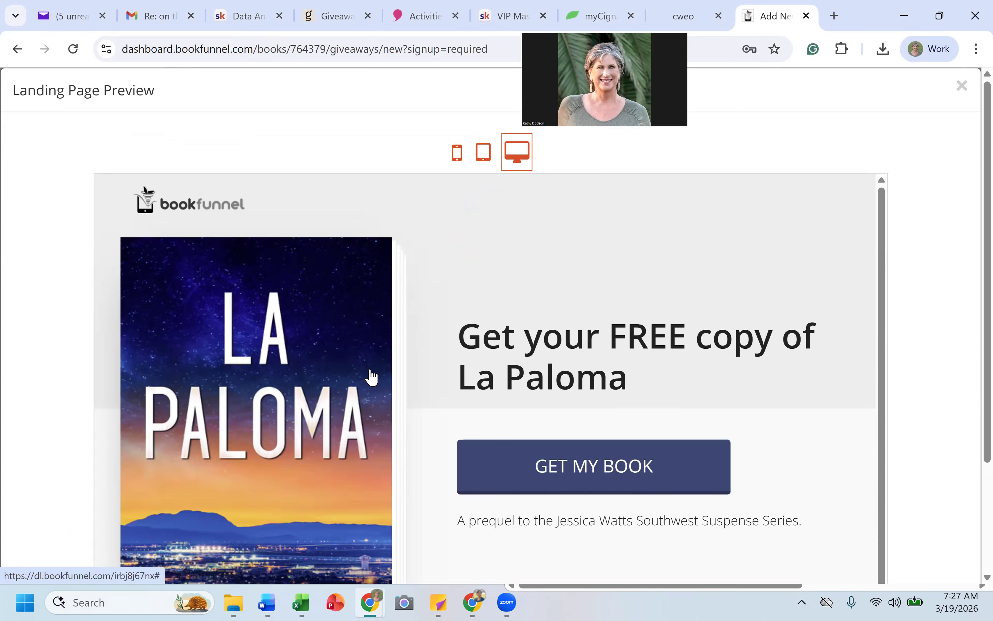
pyautogui.scroll(-2, 371, 377)
pyautogui.scroll(2, 371, 376)
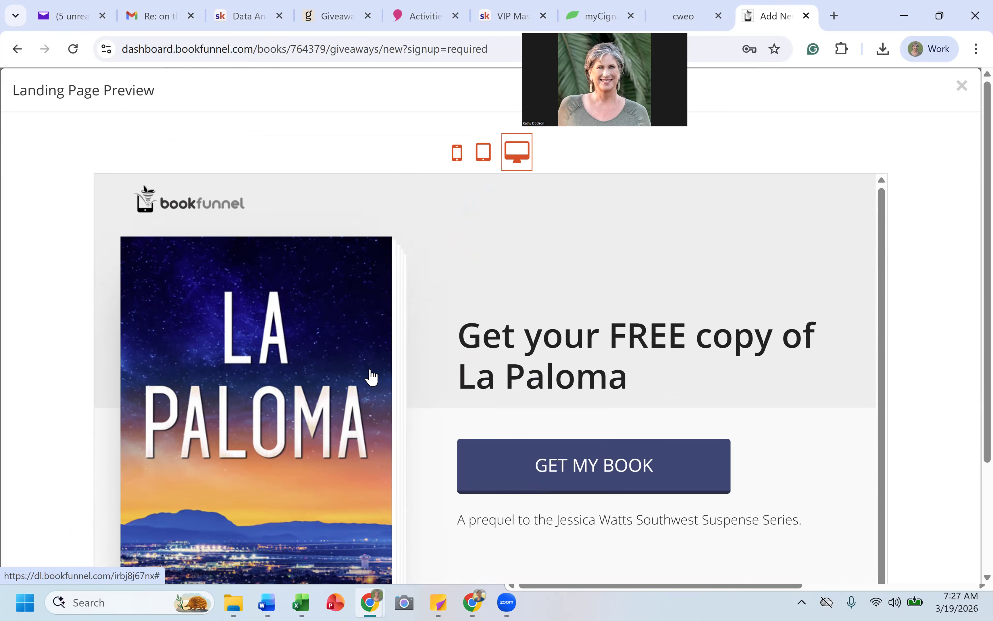
pyautogui.scroll(-2, 629, 456)
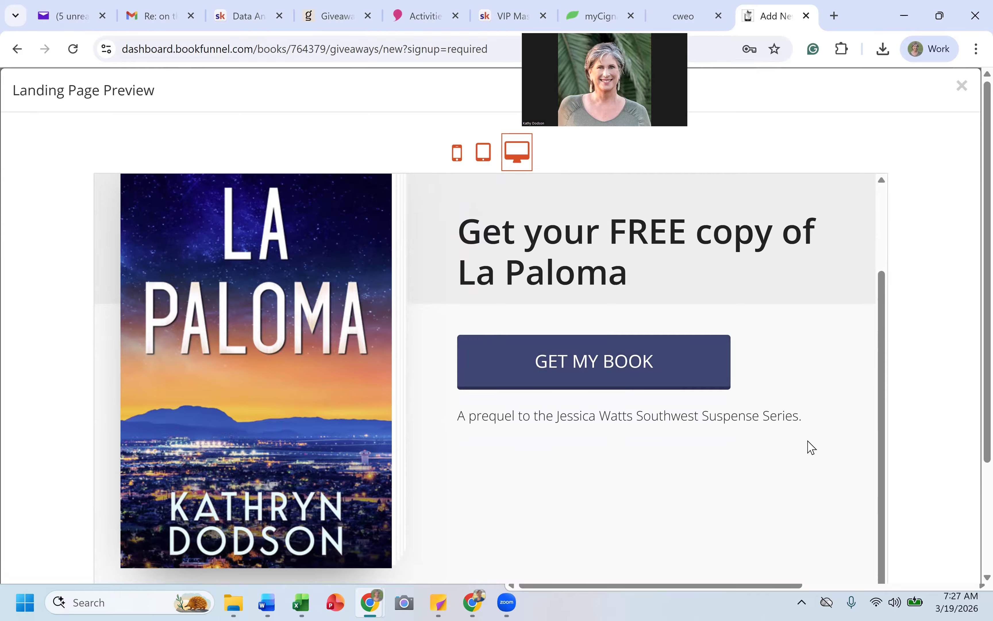
pyautogui.scroll(2, 721, 527)
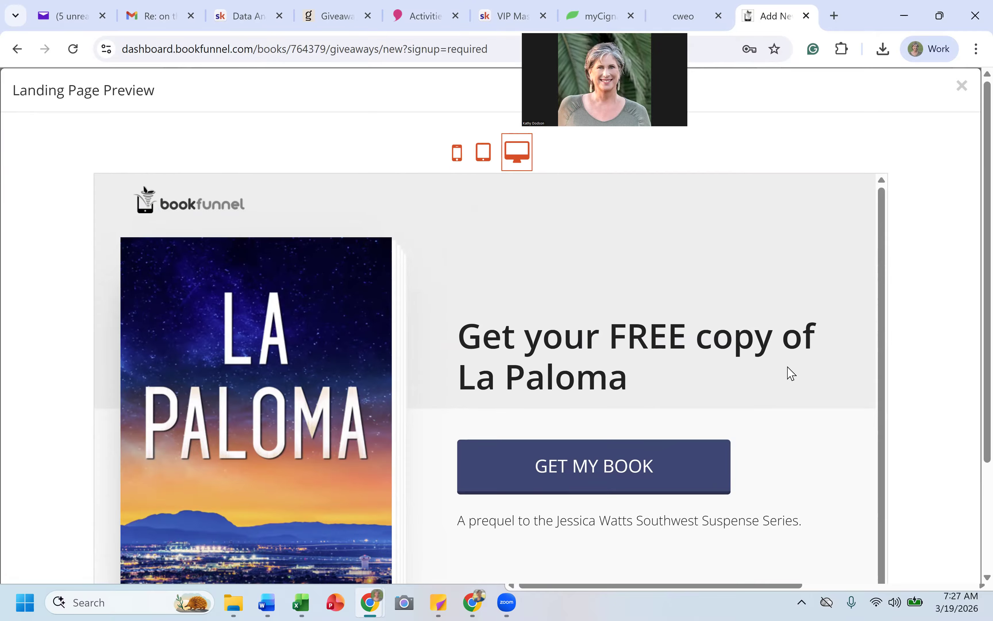
pyautogui.click(962, 86)
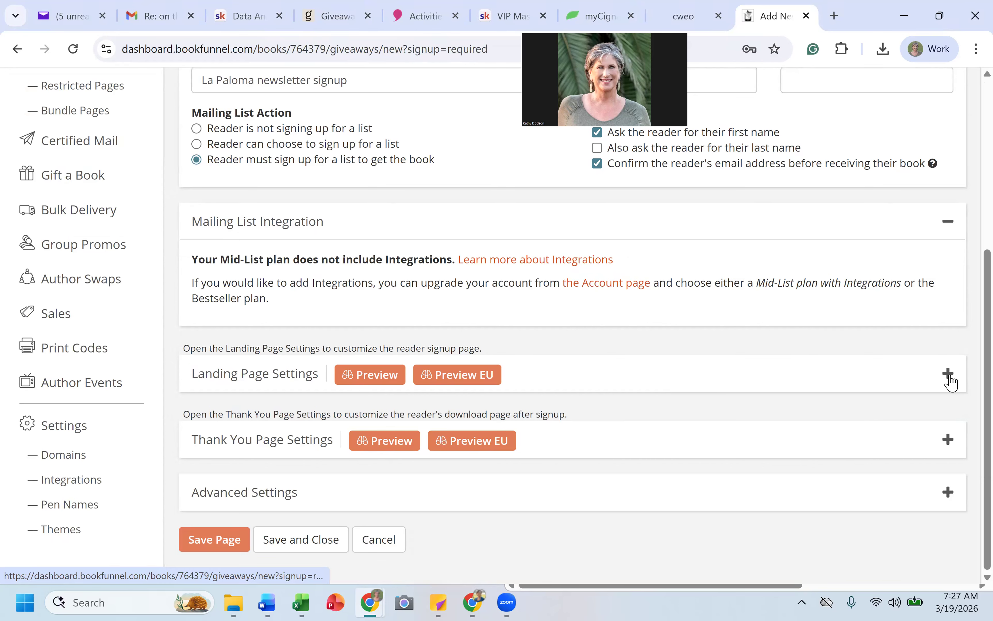
# Step: In the landing page settings, set the page theme to BookFunnel Solid Black and the accent color to Peach
pyautogui.click(948, 374)
pyautogui.scroll(-3, 951, 382)
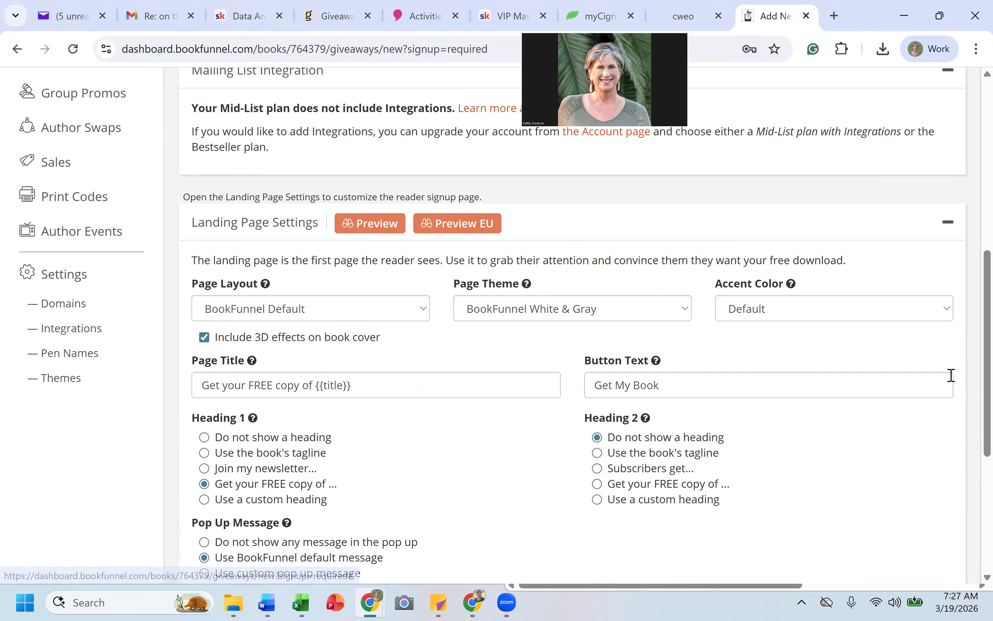
pyautogui.scroll(-1, 950, 378)
pyautogui.click(615, 268)
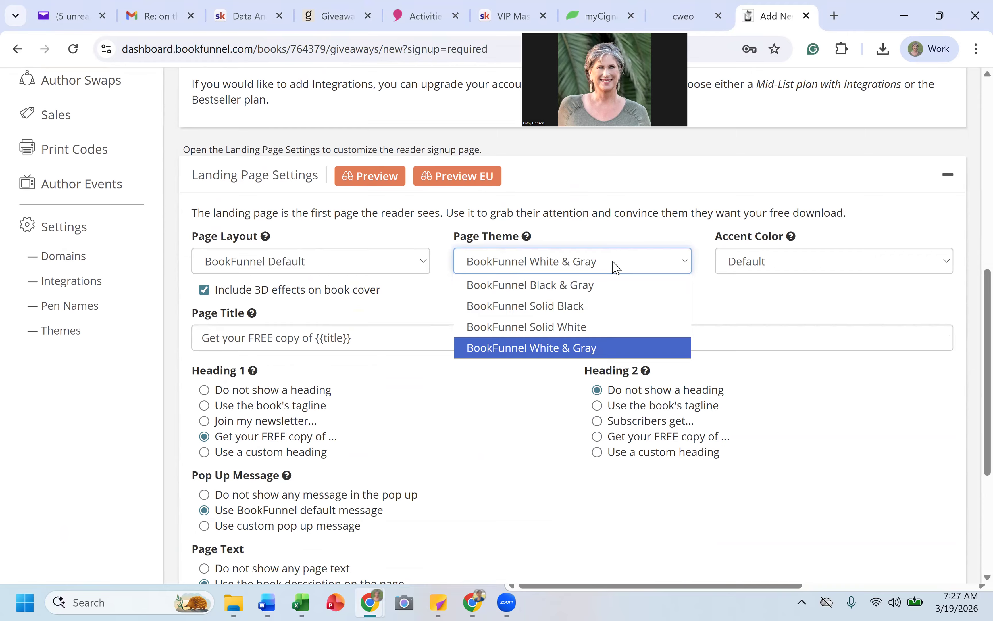
pyautogui.click(600, 308)
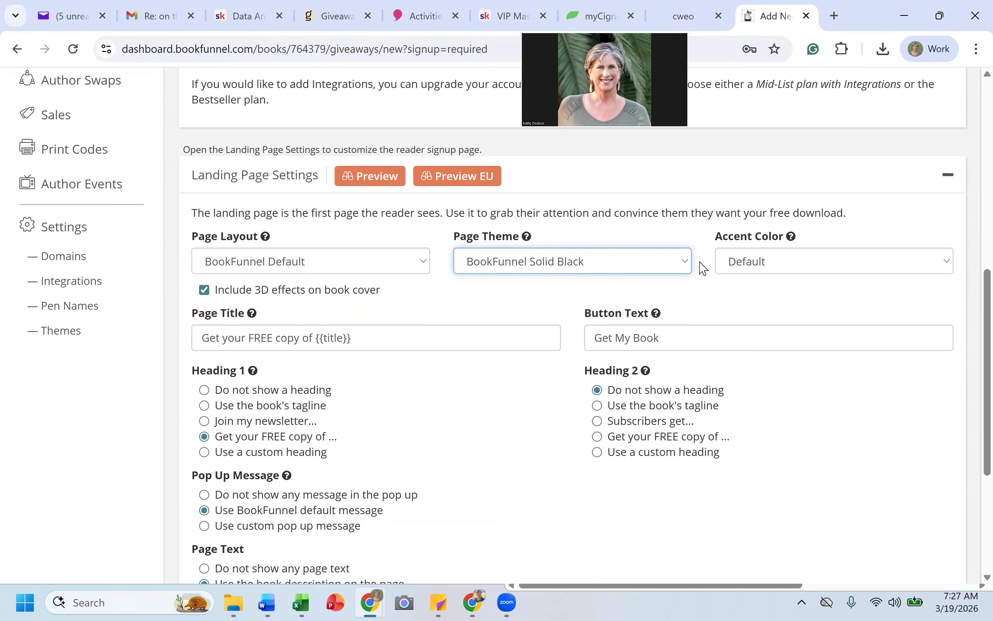
pyautogui.click(736, 264)
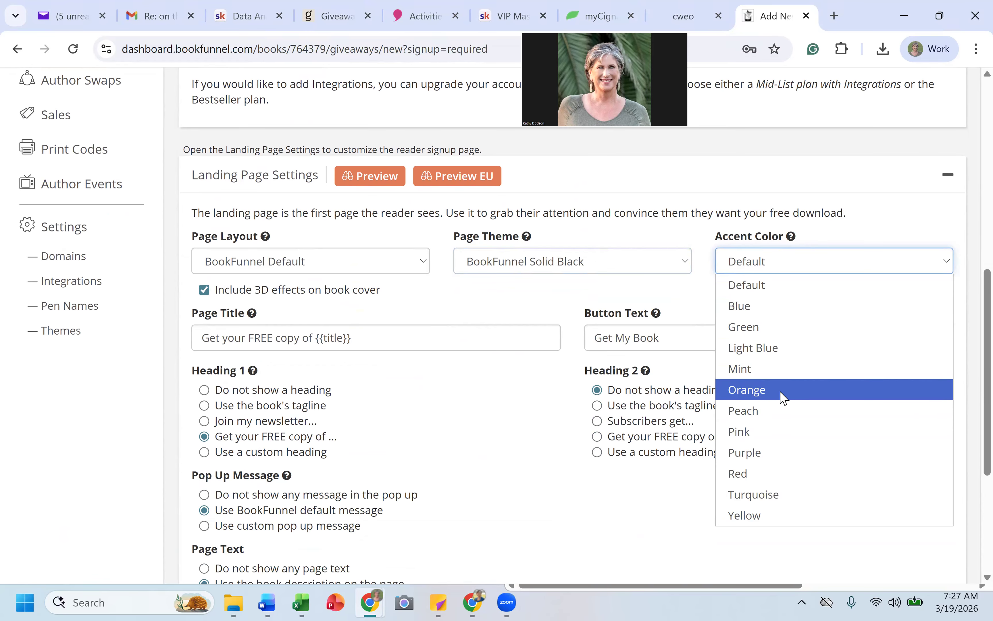
pyautogui.click(784, 410)
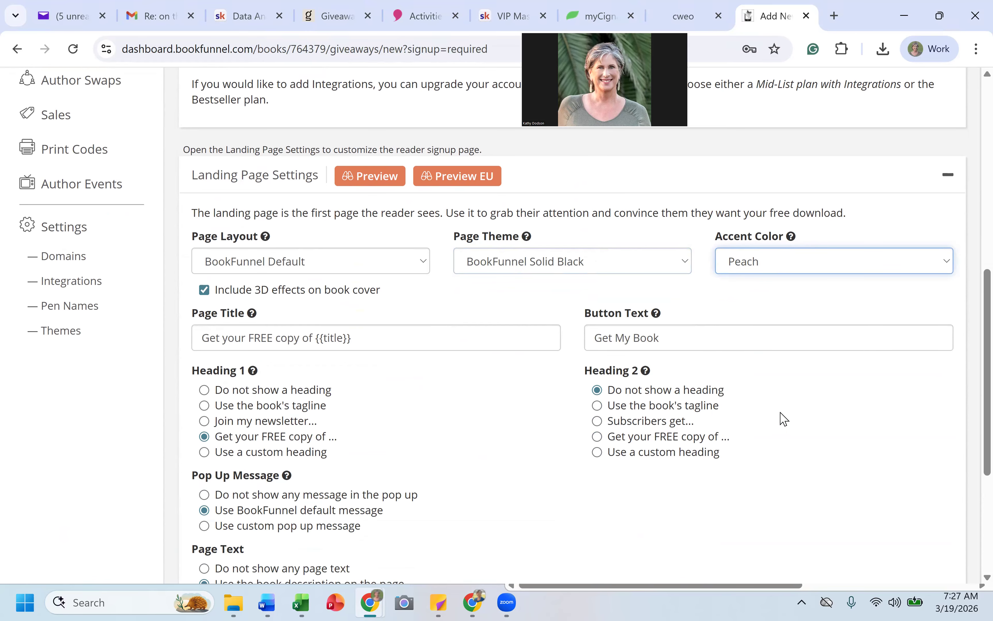
# Step: Preview the landing page with the changed theme and accent color, and close the preview
pyautogui.scroll(1, 399, 295)
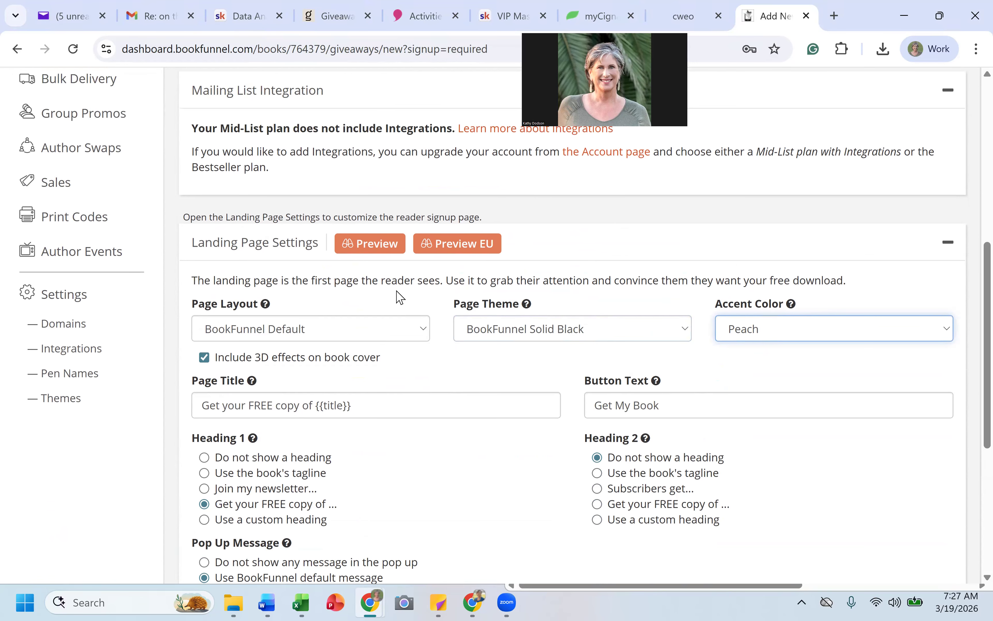
pyautogui.click(355, 250)
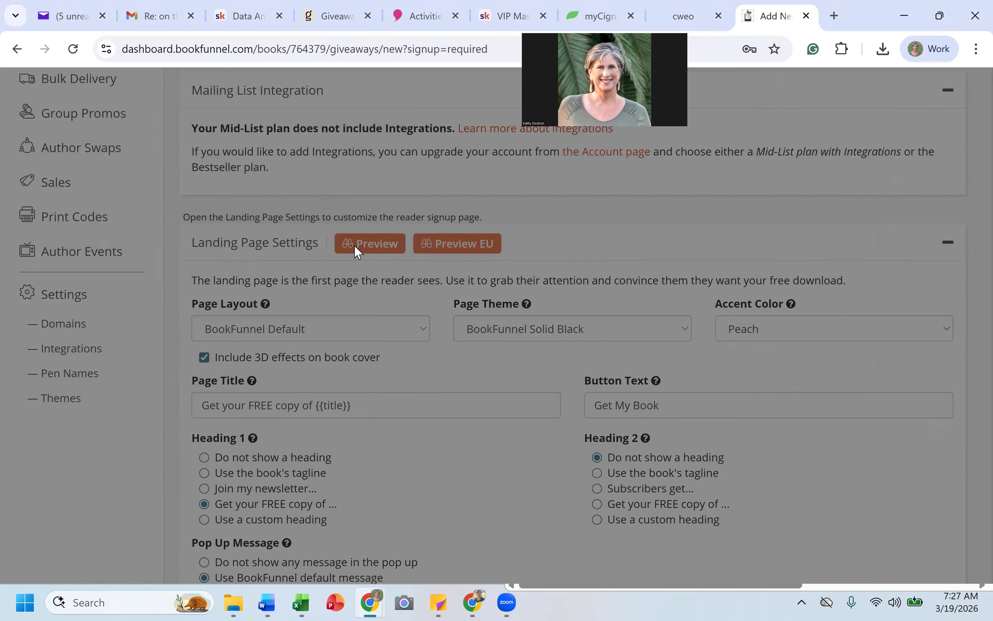
pyautogui.scroll(-1, 353, 244)
pyautogui.scroll(1, 353, 244)
pyautogui.scroll(-1, 353, 245)
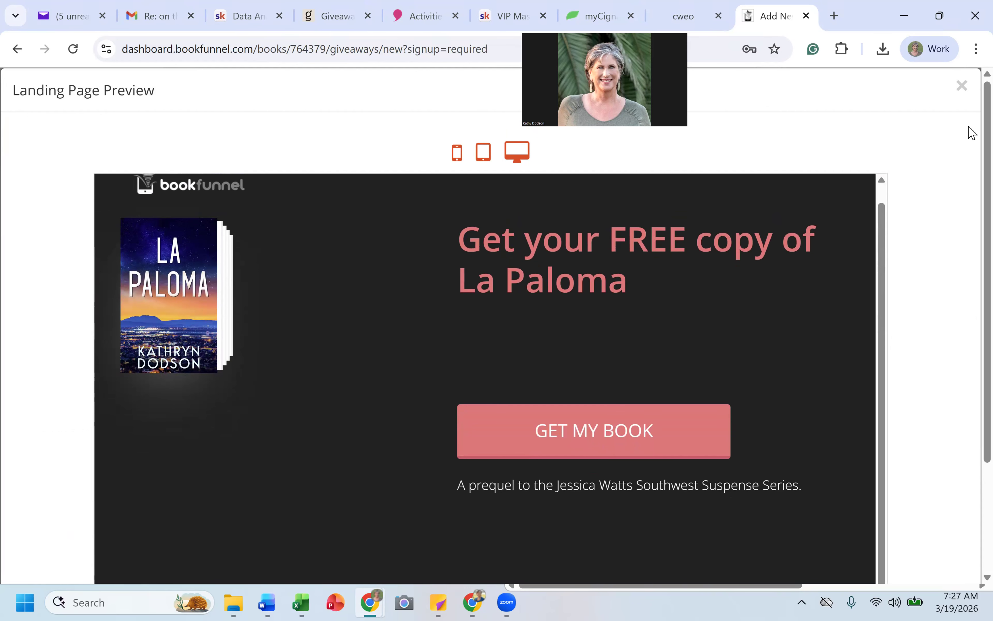
pyautogui.click(963, 87)
# Step: Preview the thank you page, check how La Paloma reads in the browser, and close both the reader and the preview
pyautogui.scroll(-3, 521, 410)
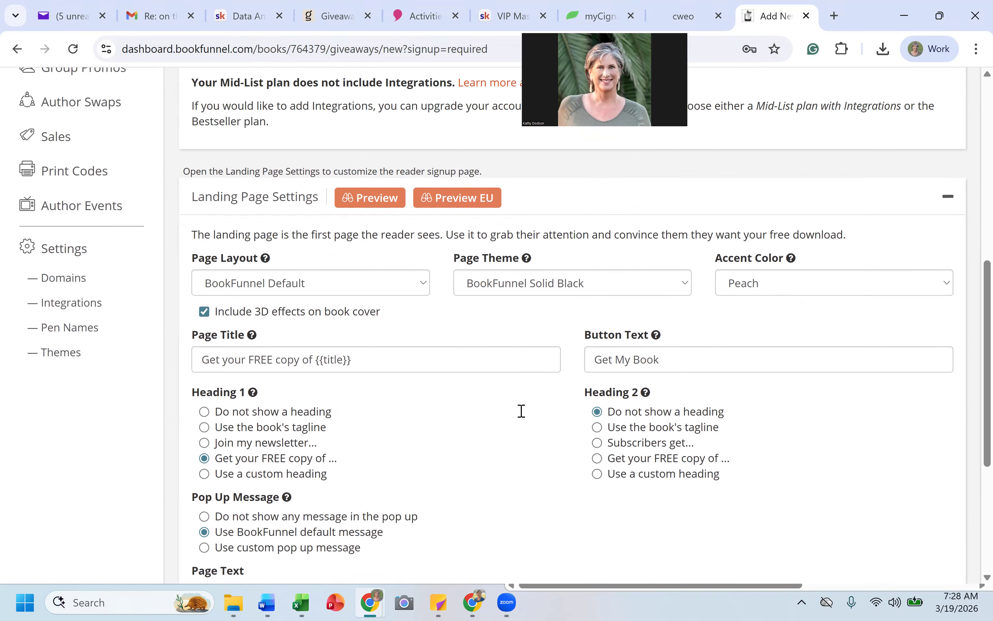
pyautogui.scroll(-1, 521, 411)
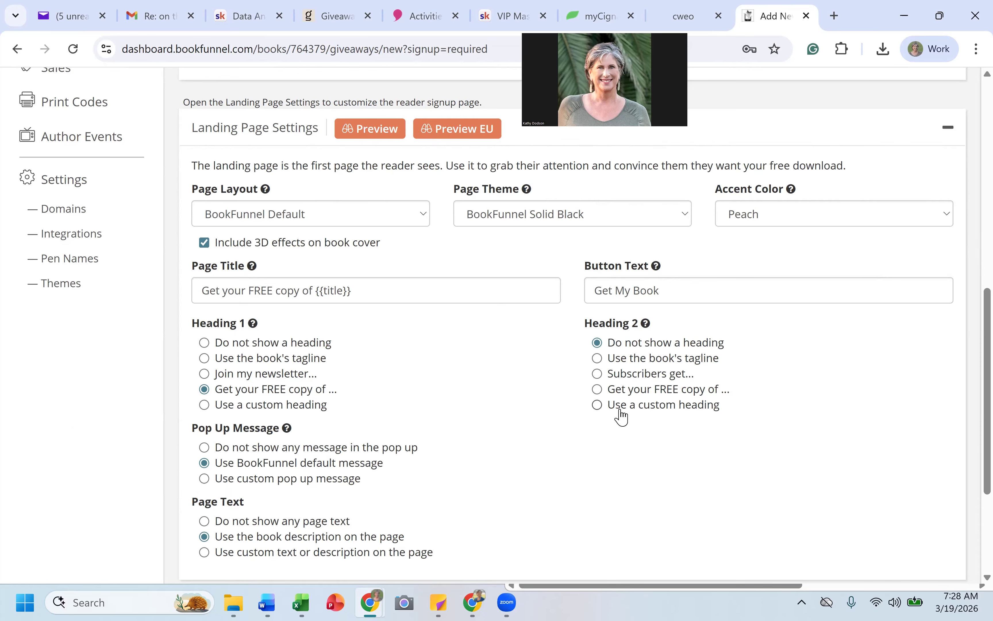
pyautogui.scroll(-3, 528, 420)
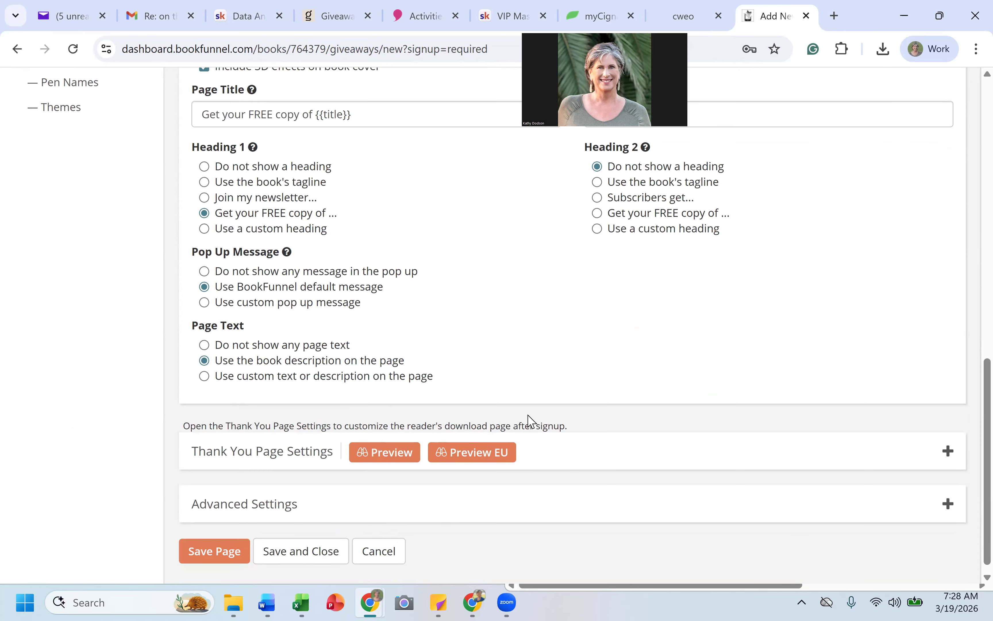
pyautogui.click(376, 454)
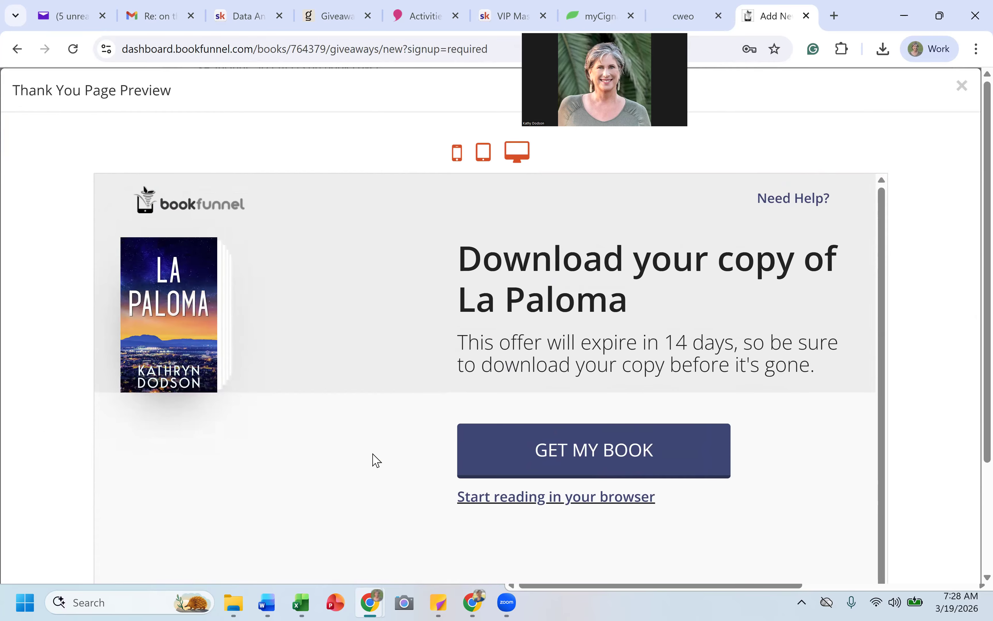
pyautogui.click(546, 506)
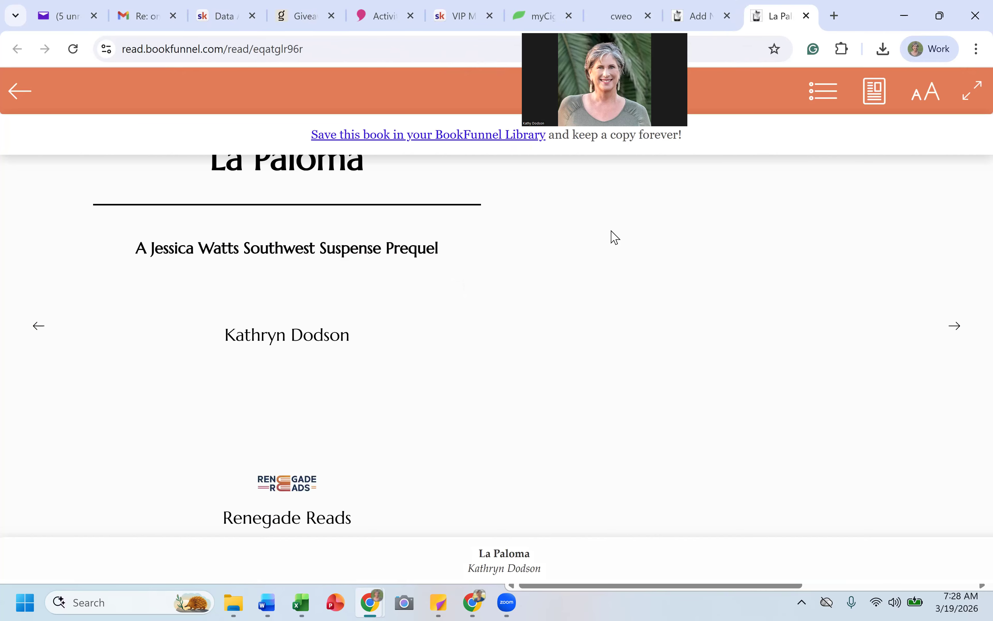
pyautogui.click(805, 16)
pyautogui.scroll(-1, 533, 455)
pyautogui.scroll(1, 534, 455)
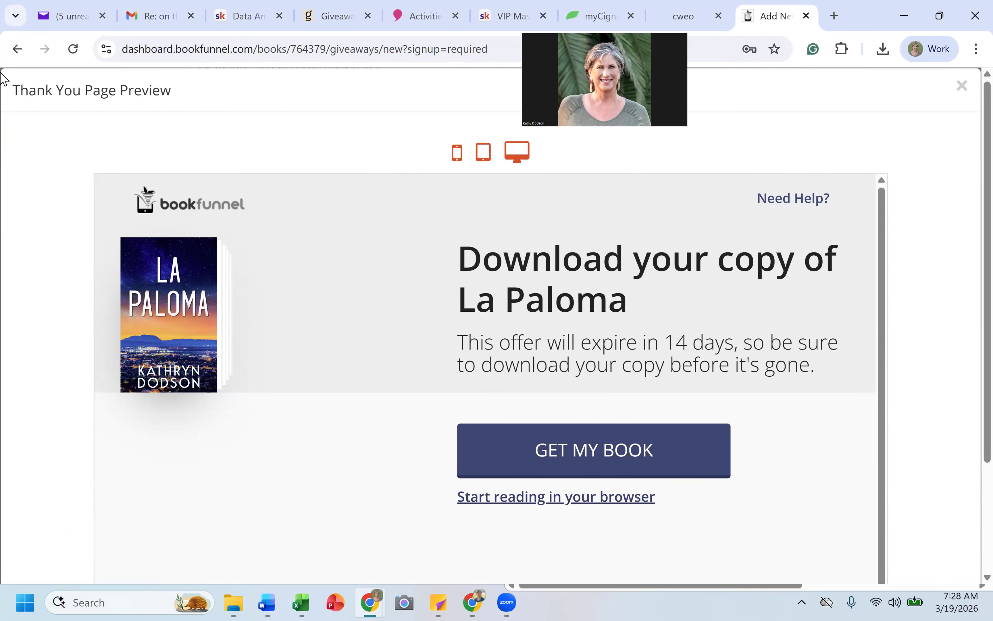
pyautogui.click(961, 86)
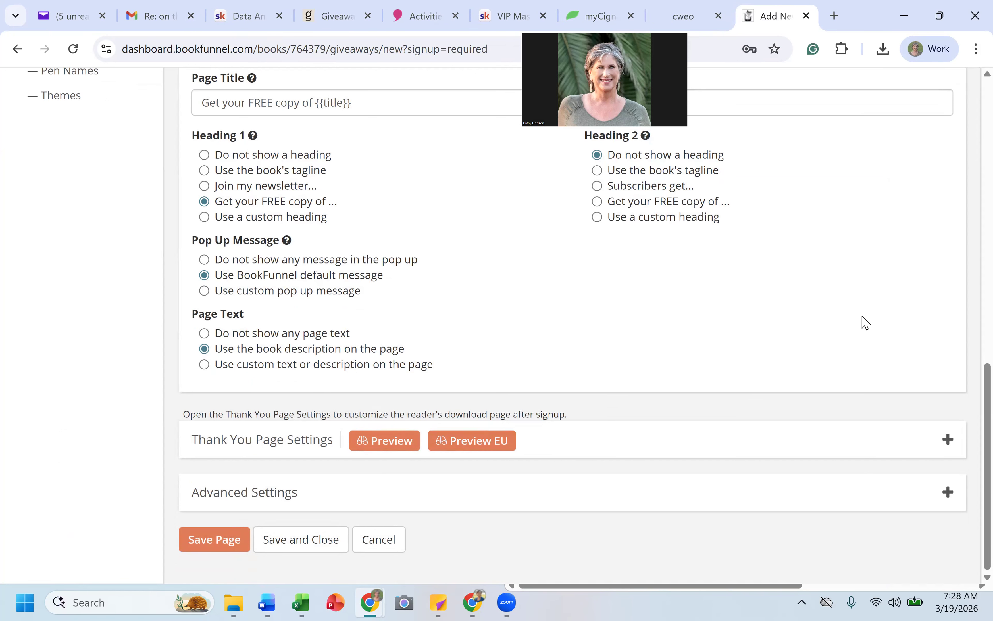
# Step: Expand the advanced settings and examine the expired message, redeemed message and Facebook Pixel options along with the rest of the form
pyautogui.click(952, 497)
pyautogui.scroll(-5, 954, 499)
pyautogui.scroll(-7, 956, 498)
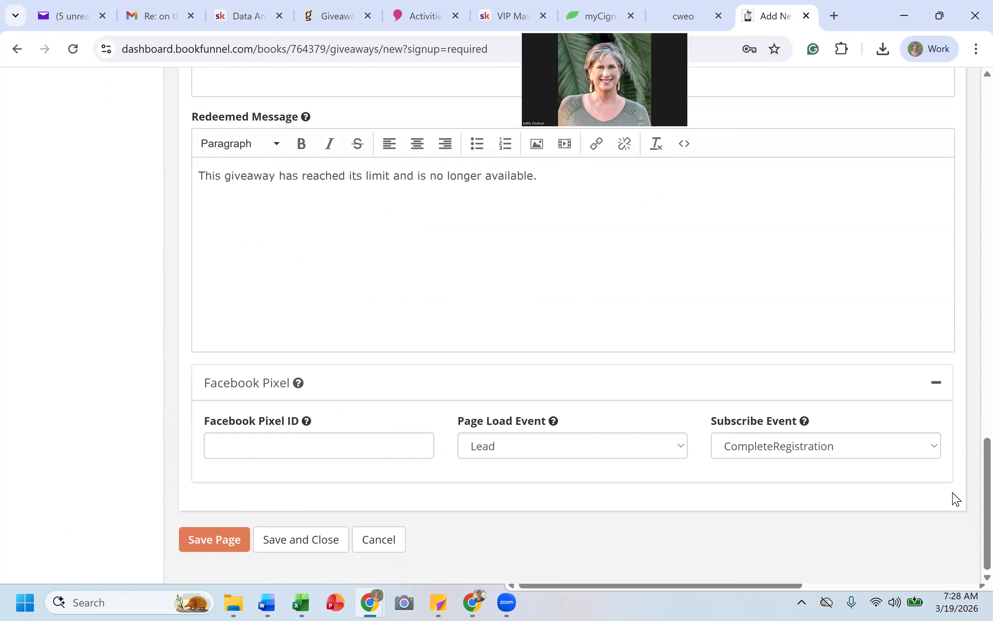
pyautogui.scroll(20, 956, 499)
pyautogui.scroll(-11, 956, 499)
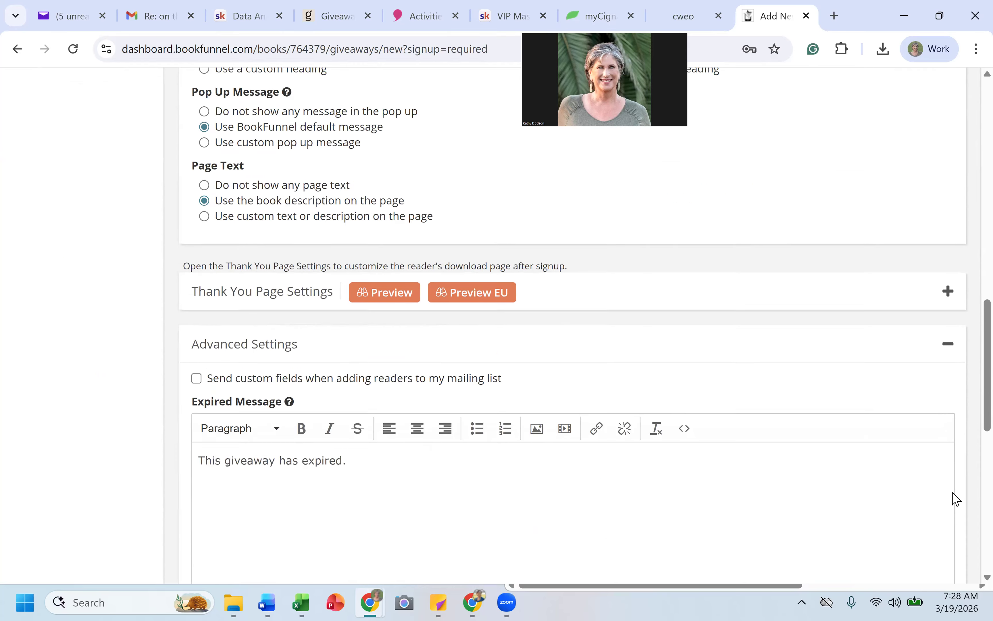
pyautogui.scroll(-8, 956, 499)
pyautogui.scroll(18, 956, 498)
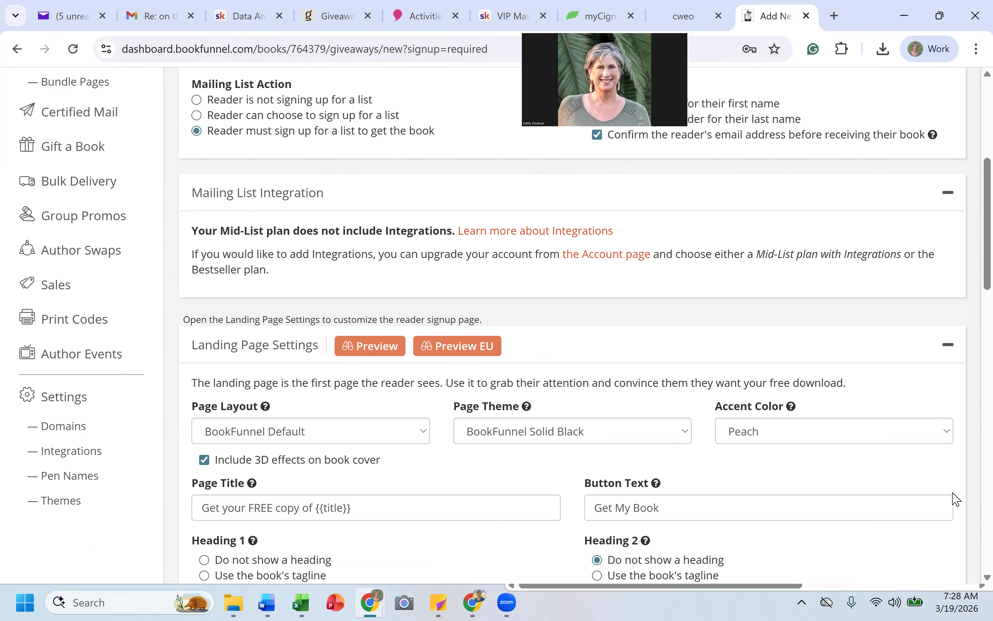
pyautogui.scroll(5, 956, 498)
pyautogui.scroll(-10, 954, 500)
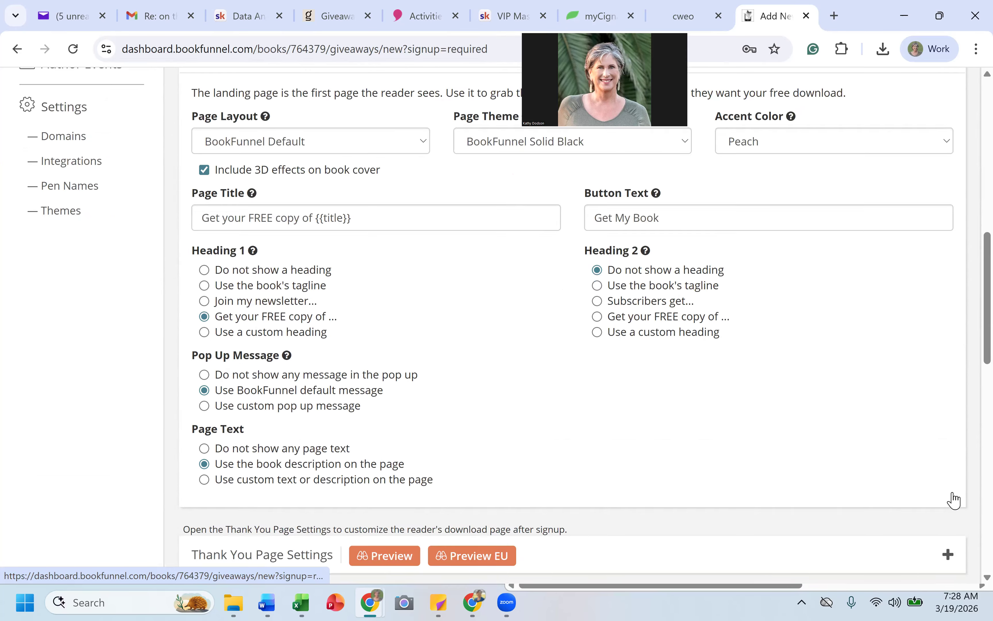
# Step: Rename the opt-in page as "La Paloma read for free" and set its mailing list action to Reader is not signing up for a list
pyautogui.scroll(-8, 954, 500)
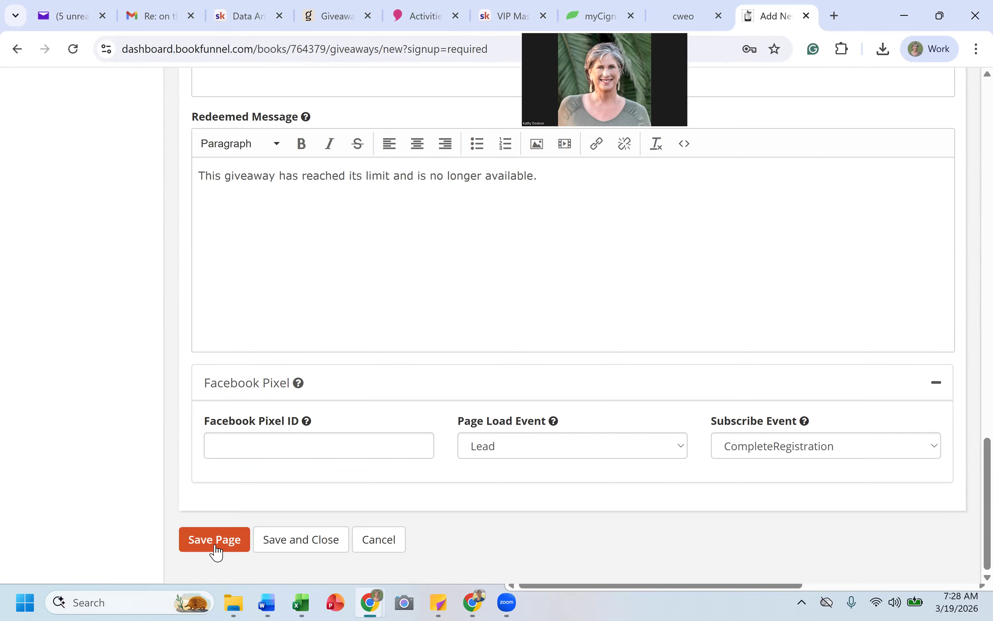
pyautogui.scroll(15, 231, 468)
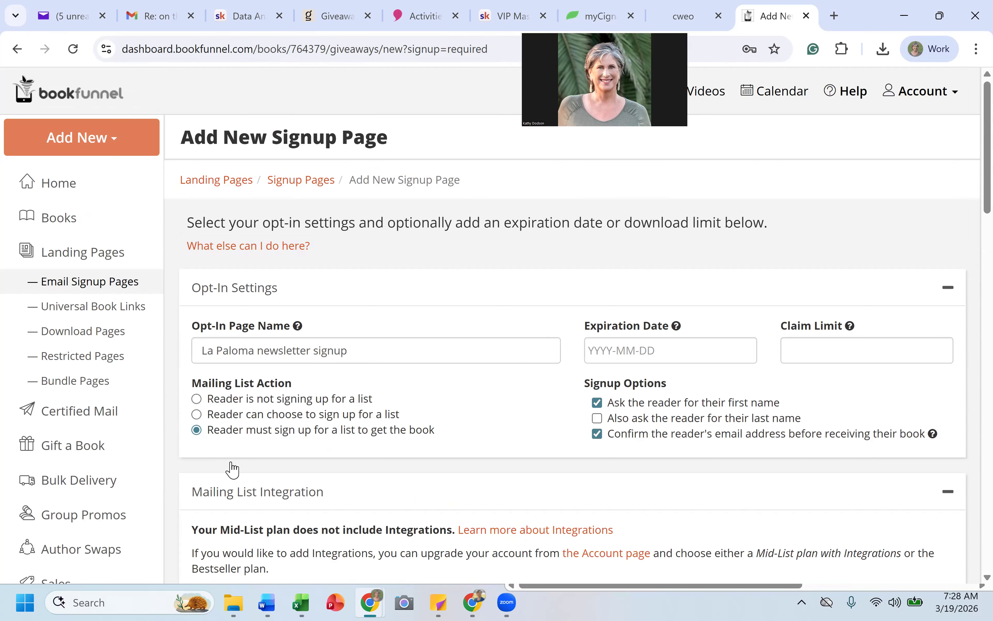
pyautogui.scroll(-3, 359, 431)
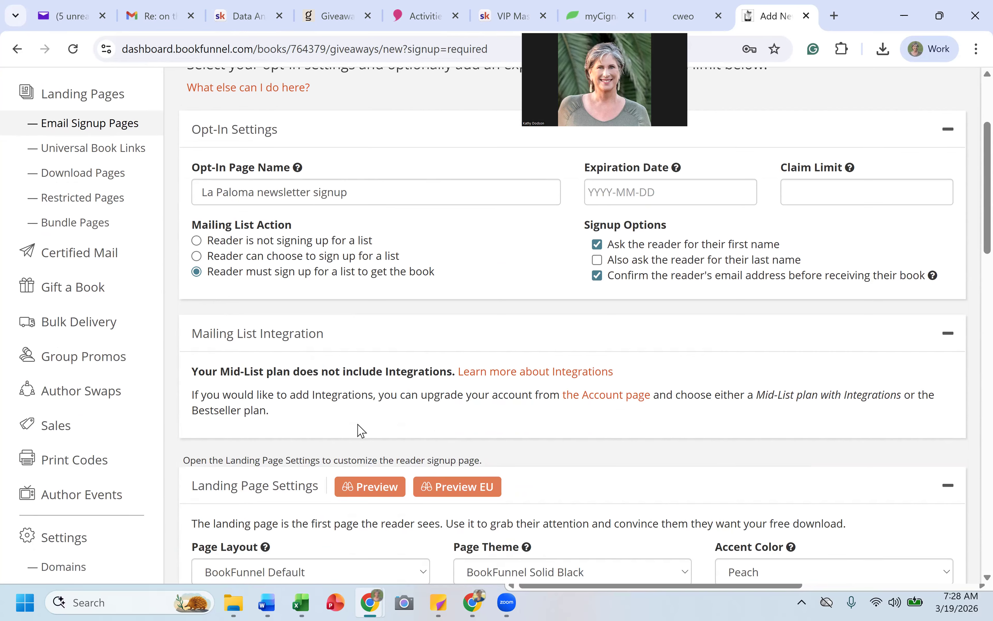
pyautogui.scroll(-6, 361, 431)
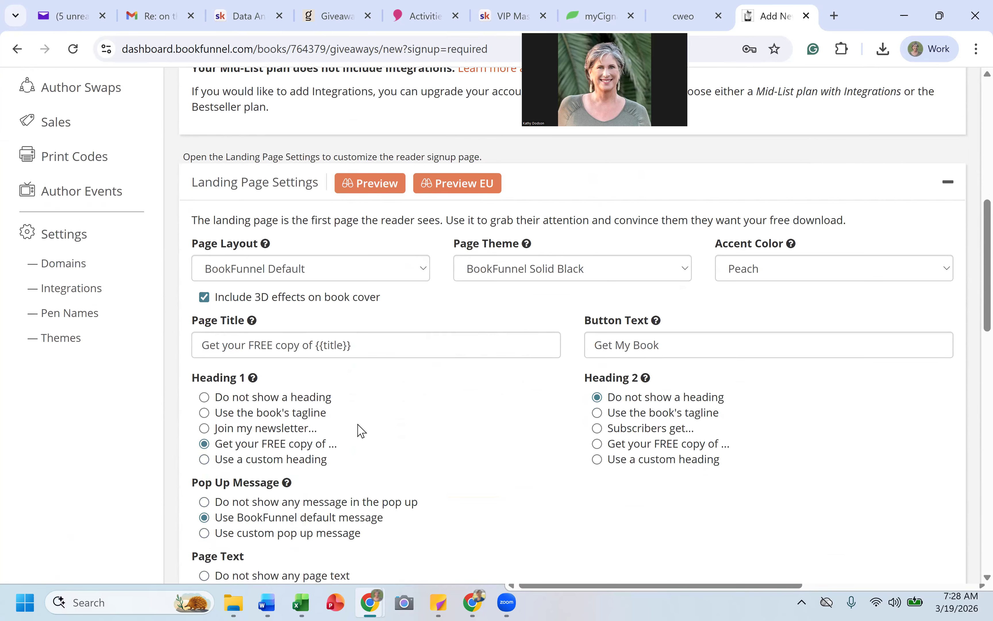
pyautogui.scroll(10, 360, 430)
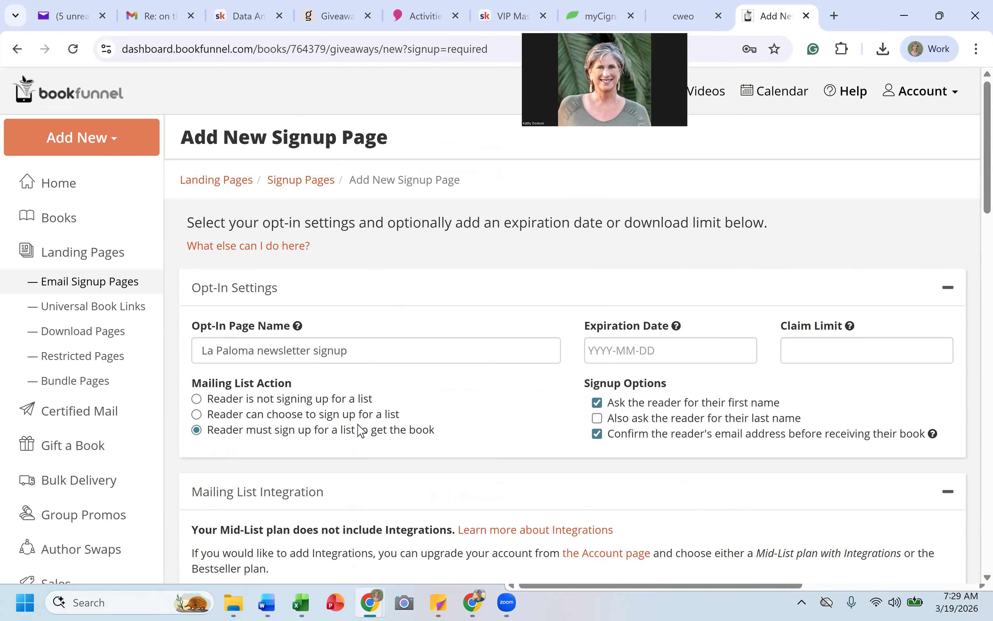
pyautogui.click(385, 346)
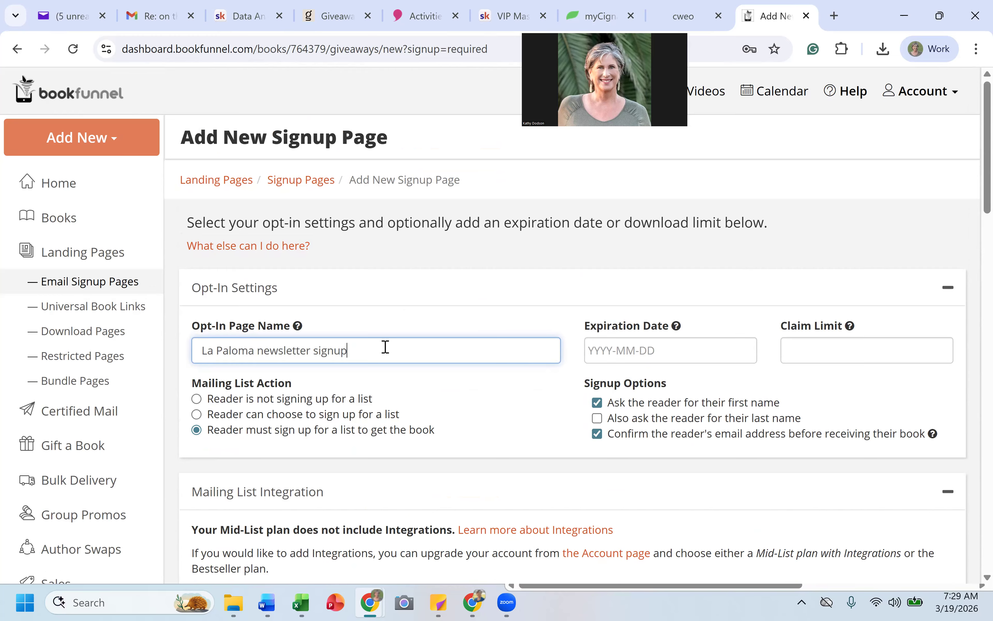
pyautogui.press('BackSpace')
pyautogui.press('BackSpace')
pyautogui.press('BackSpace')
pyautogui.press('BackSpace')
pyautogui.press('BackSpace')
pyautogui.press('BackSpace')
pyautogui.press('BackSpace')
pyautogui.press('BackSpace')
pyautogui.press('BackSpace')
pyautogui.press('BackSpace')
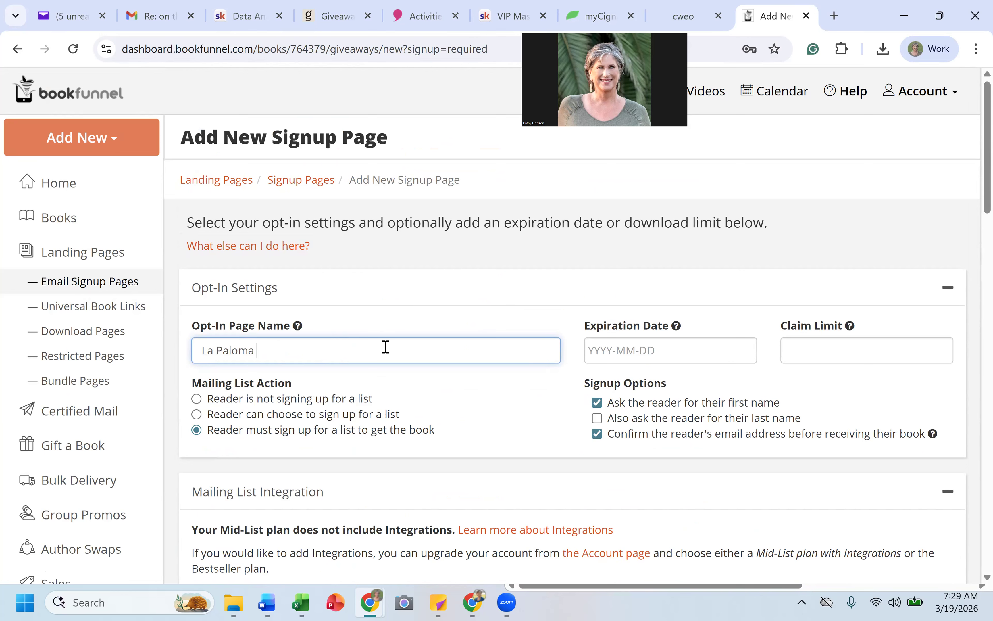
pyautogui.write('read for free')
pyautogui.click(331, 399)
pyautogui.scroll(-20, 332, 402)
pyautogui.scroll(5, 332, 400)
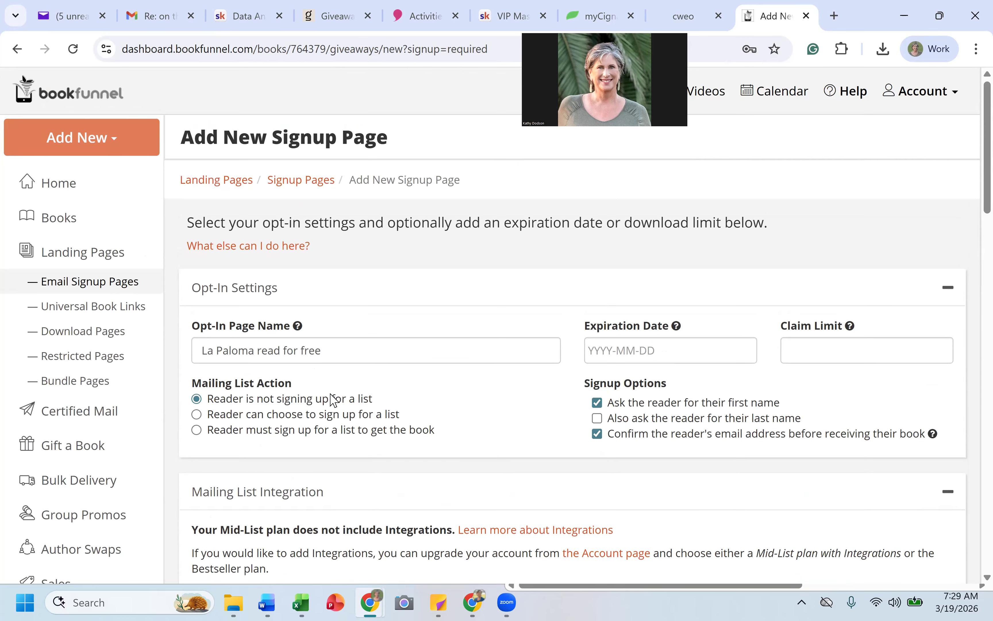
# Step: Leave the signup page form for the Books overview and look through the listed books
pyautogui.click(49, 219)
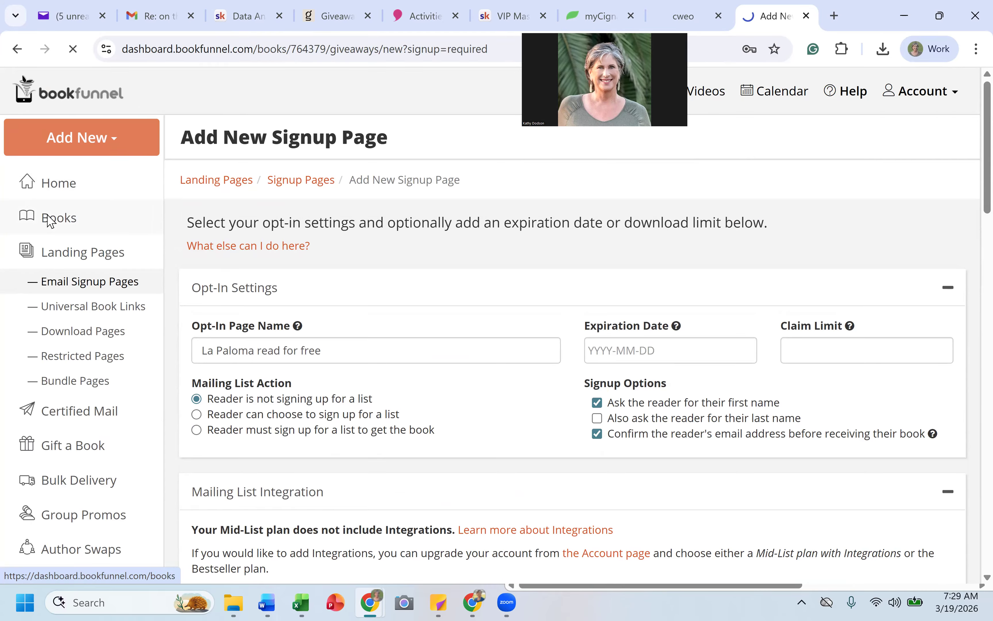
pyautogui.scroll(-3, 410, 415)
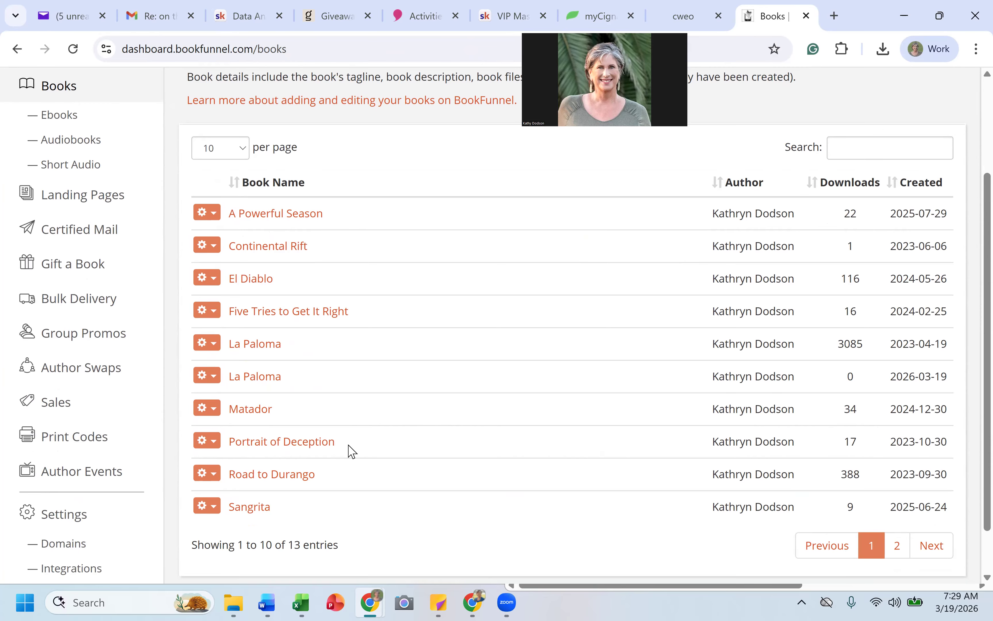
pyautogui.scroll(-1, 350, 451)
pyautogui.scroll(3, 351, 451)
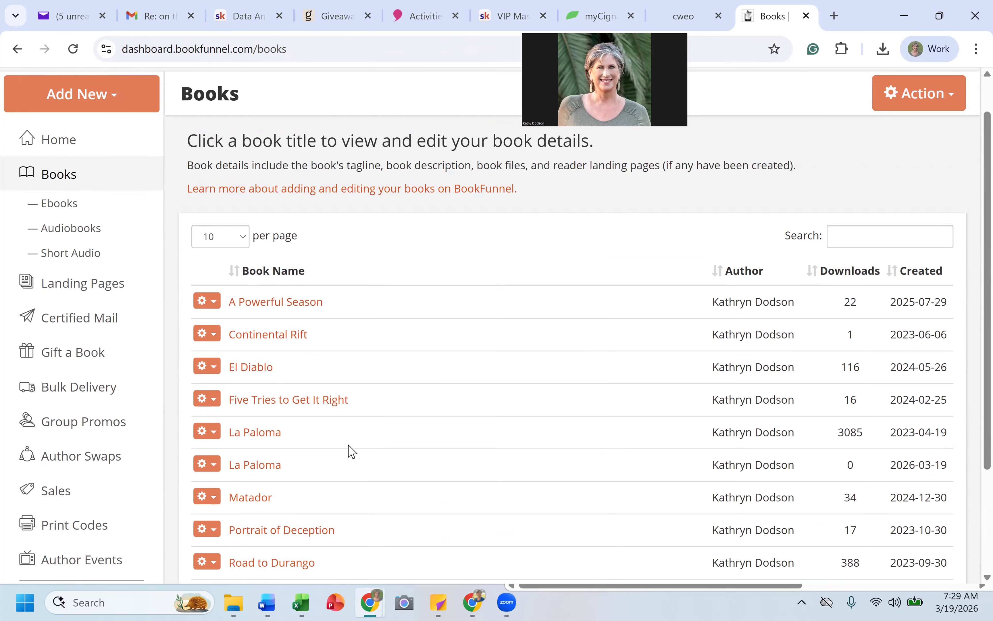
pyautogui.scroll(-1, 351, 451)
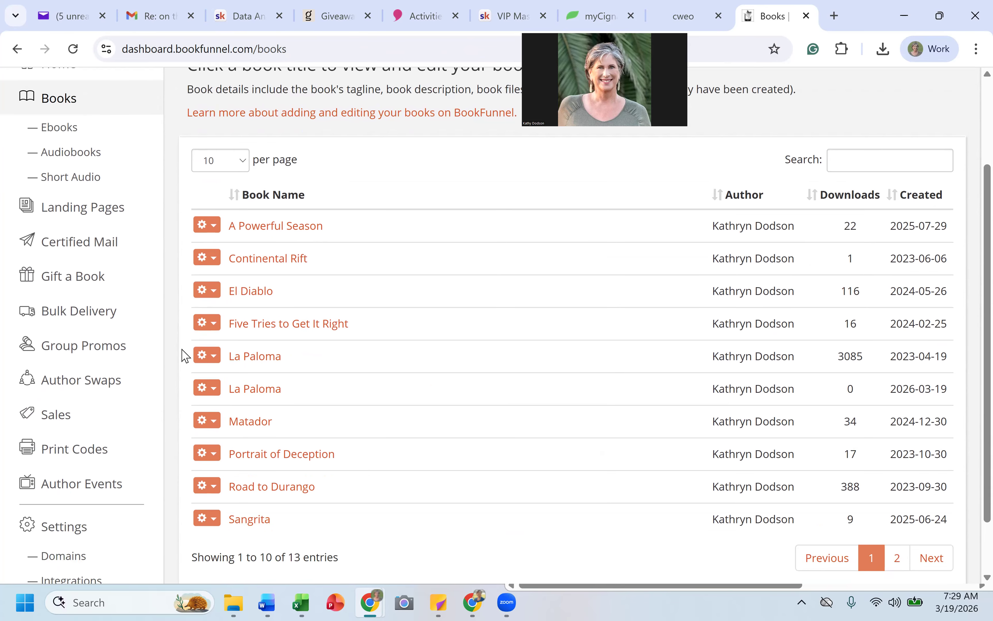
# Step: Show the third page of the landing pages list and view the actions available for La Paloma - Newsletter Signup
pyautogui.click(49, 221)
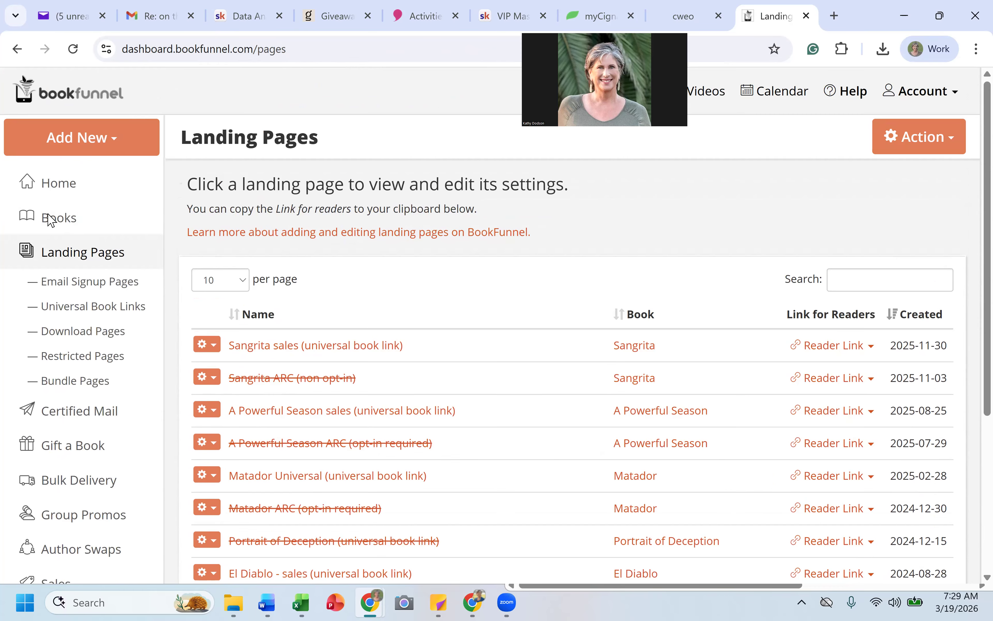
pyautogui.scroll(-2, 550, 386)
pyautogui.scroll(-4, 552, 386)
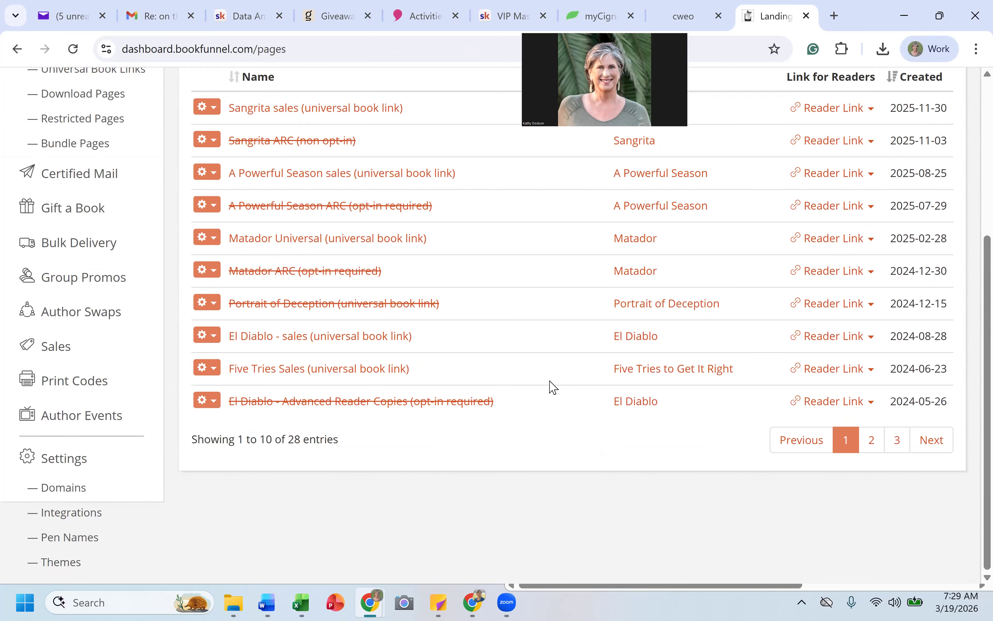
pyautogui.click(897, 441)
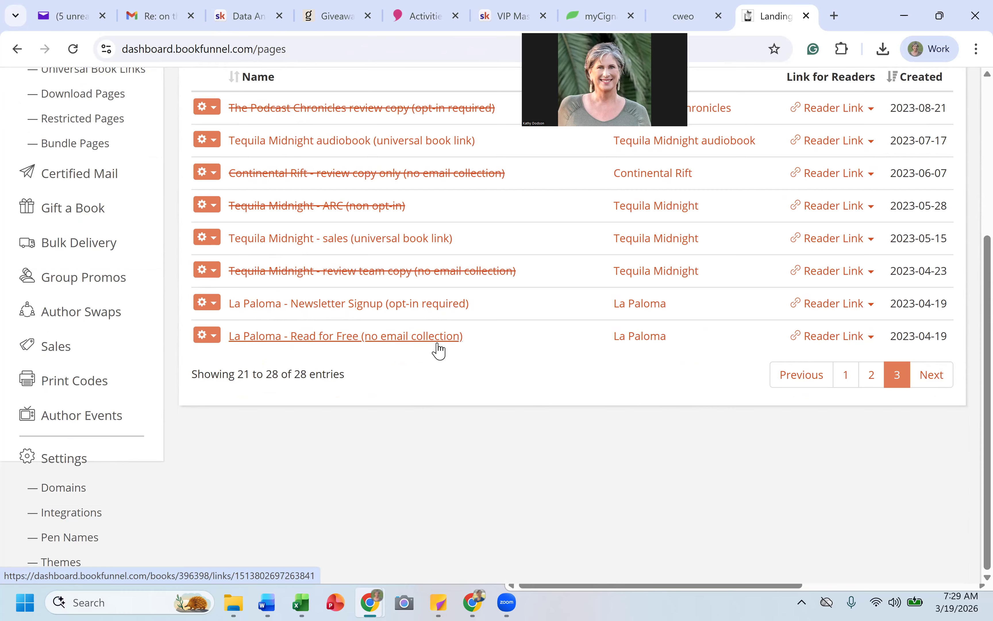
pyautogui.click(218, 306)
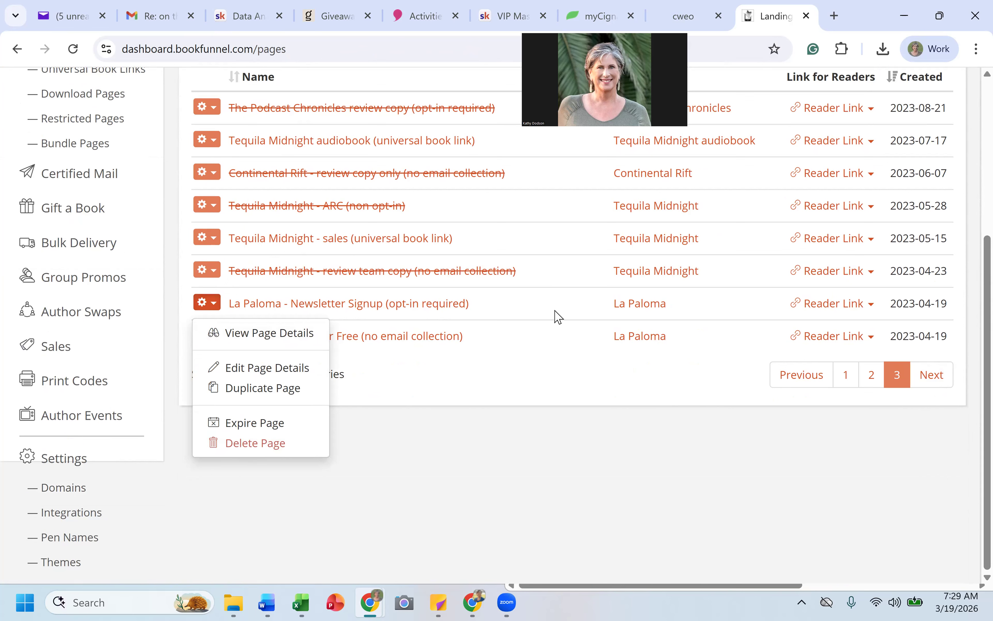
pyautogui.click(632, 405)
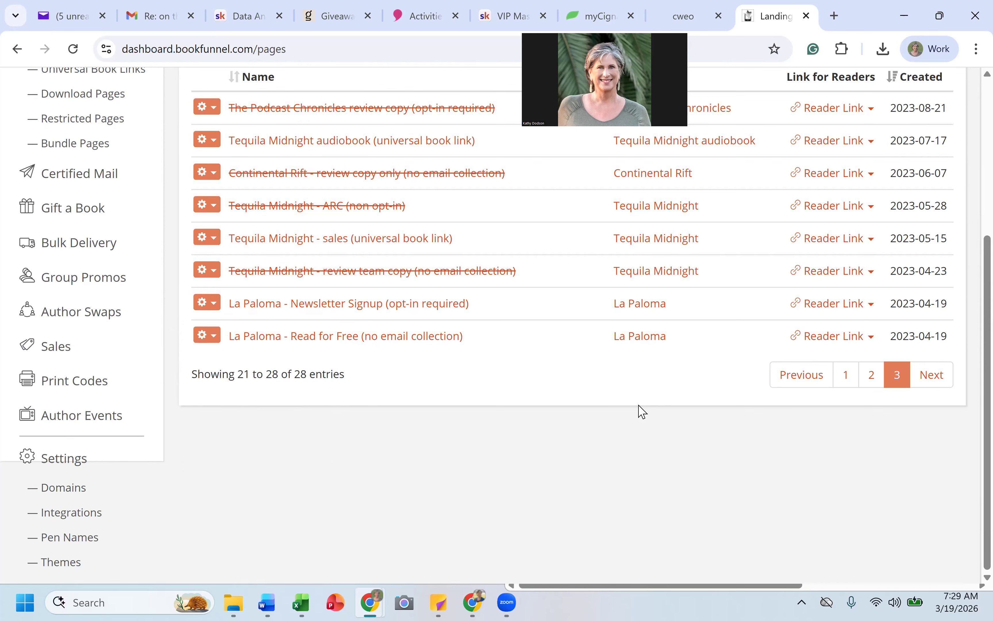
# Step: Open the reader link of La Paloma - Newsletter Signup in a new tab, review the live page, and return to the landing pages list
pyautogui.click(840, 313)
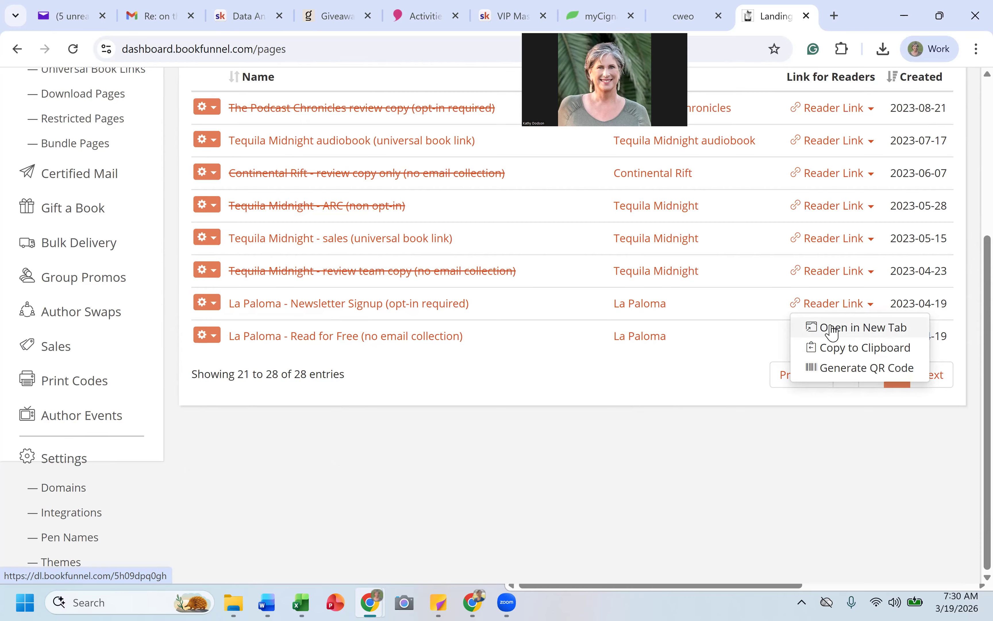
pyautogui.click(832, 327)
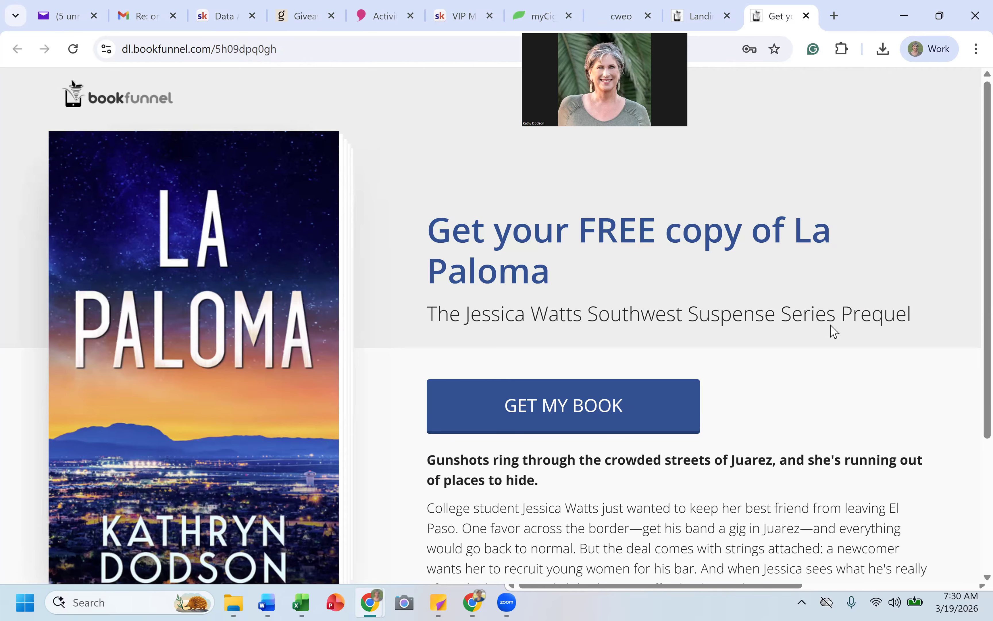
pyautogui.scroll(-4, 739, 433)
pyautogui.scroll(4, 734, 429)
pyautogui.scroll(-4, 734, 433)
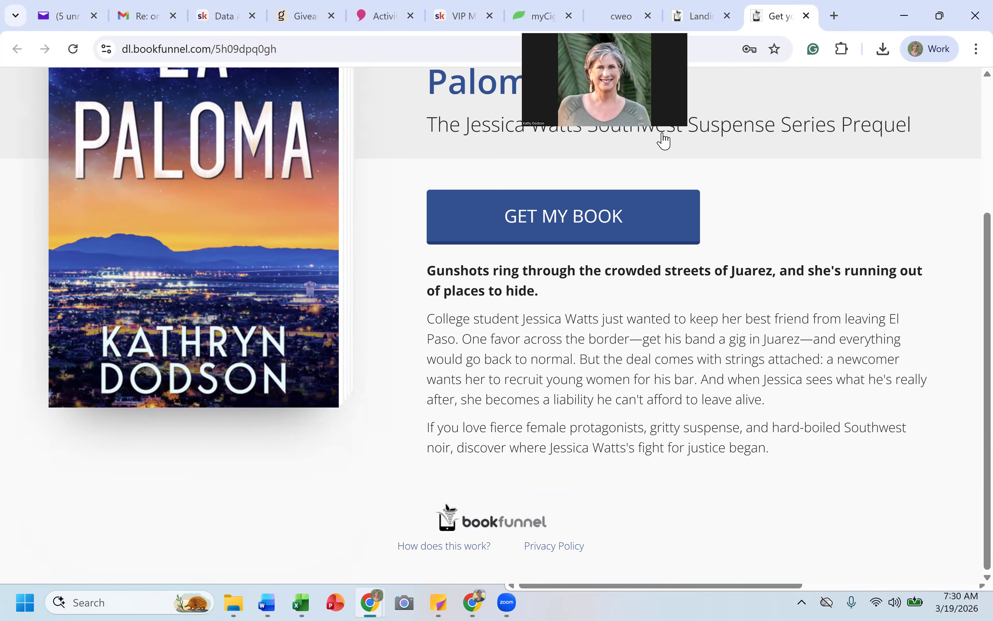
pyautogui.click(712, 17)
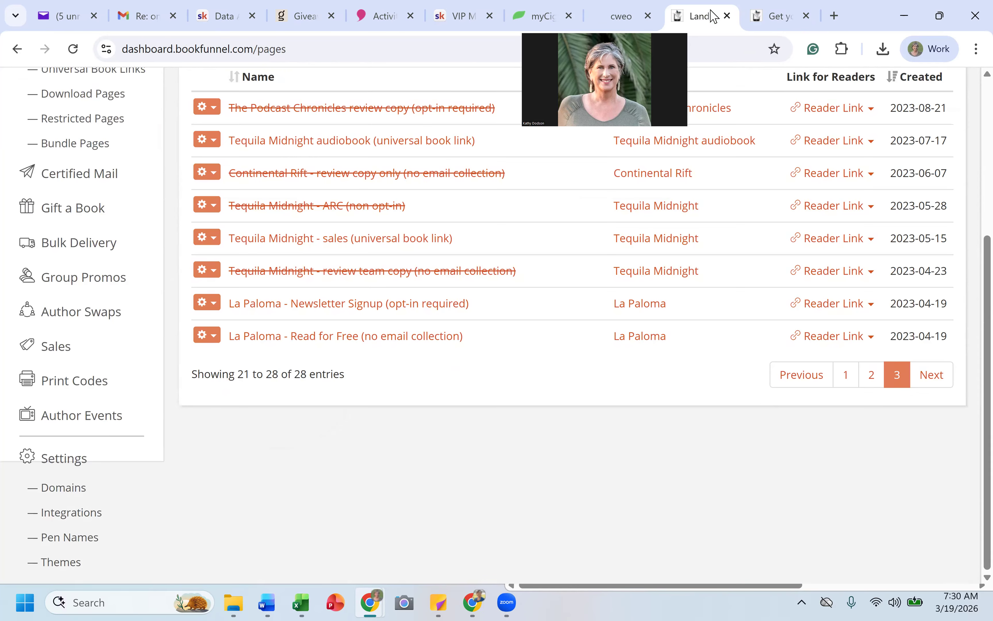
# Step: Copy the reader link of La Paloma - Newsletter Signup, load it in a new browser tab, and select the page's address
pyautogui.click(867, 307)
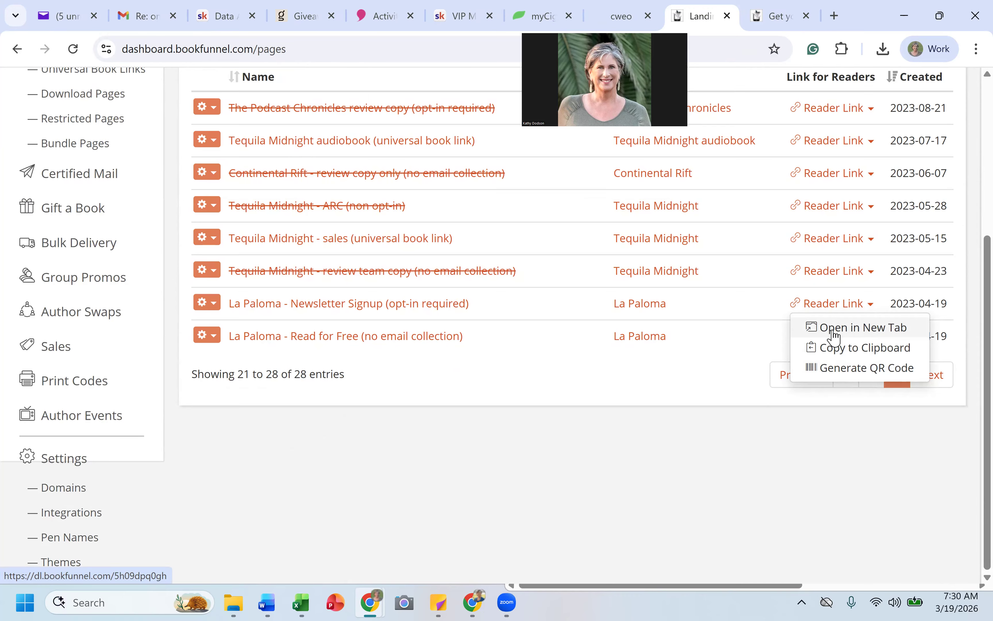
pyautogui.click(836, 349)
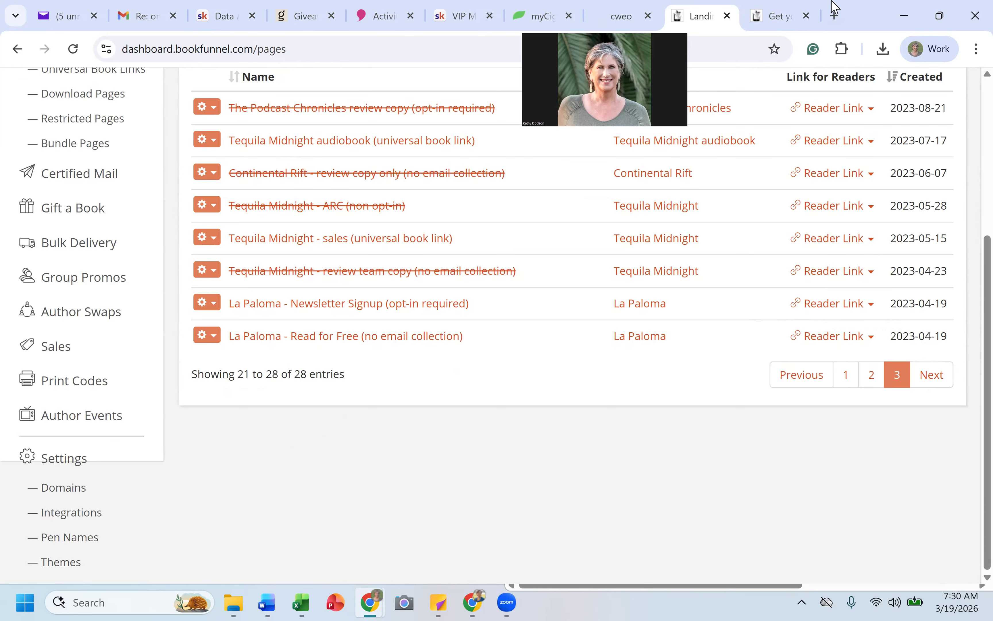
pyautogui.click(834, 15)
pyautogui.hotkey('ctrl', 'v')
pyautogui.press('Return')
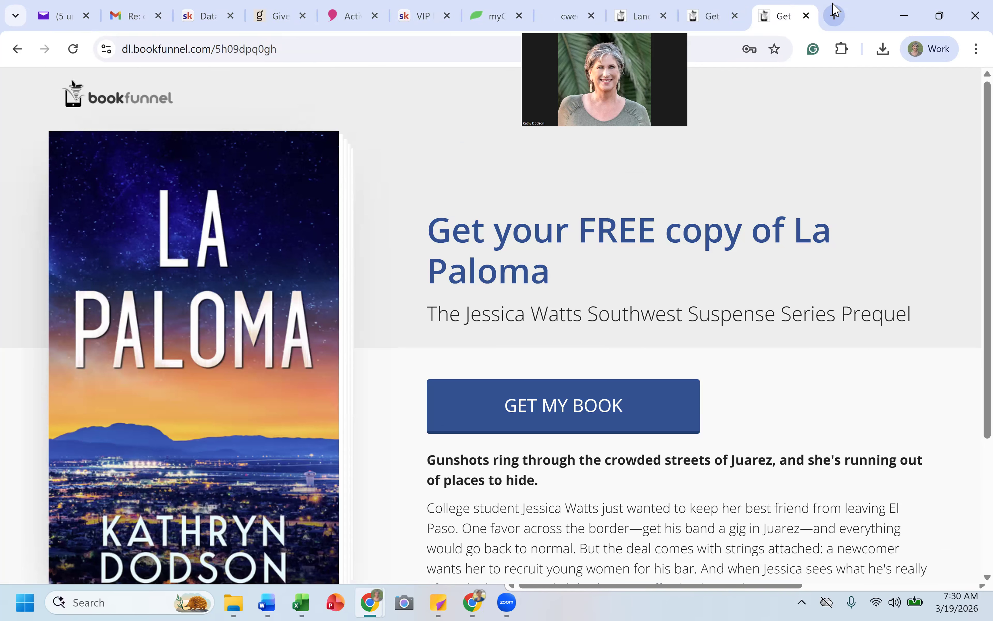
pyautogui.click(245, 53)
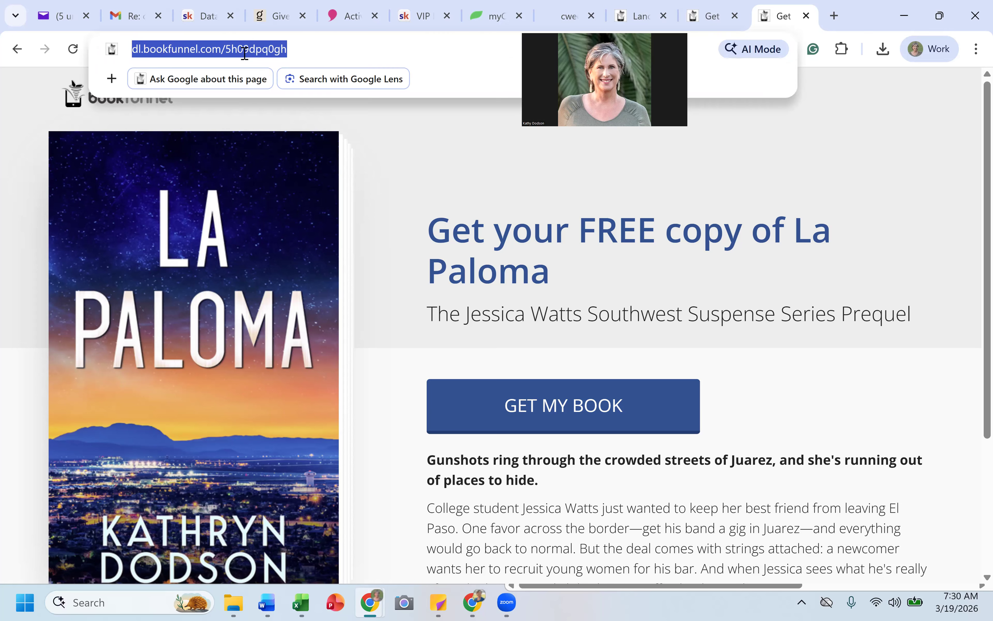